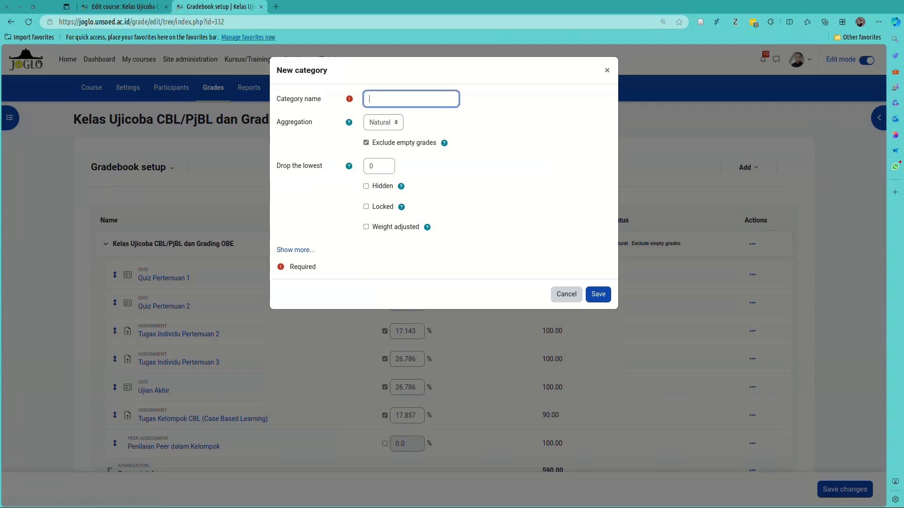
- Name the new grade category CPMK 1/Sub-CPMK 1 and save it with Natural aggregation
type("pmk")
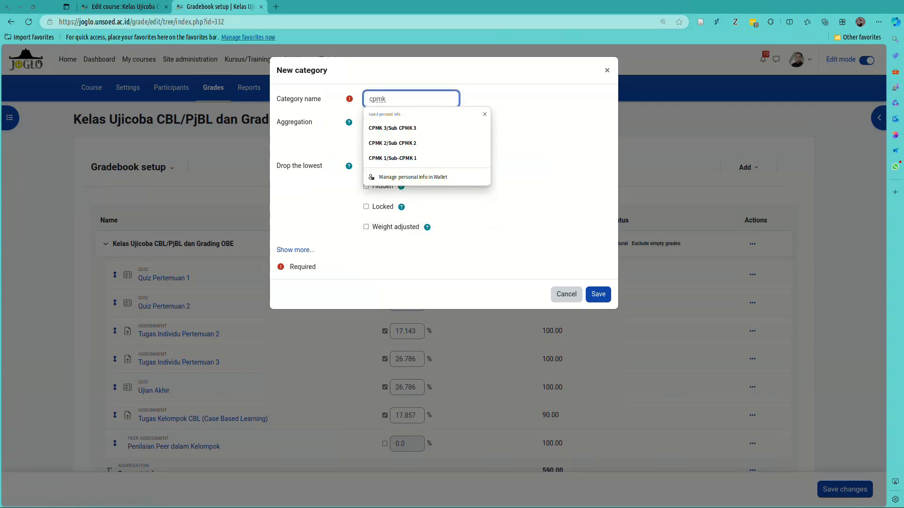
key("Down")
key("Down")
key("Down")
key("Return")
left_click(598, 295)
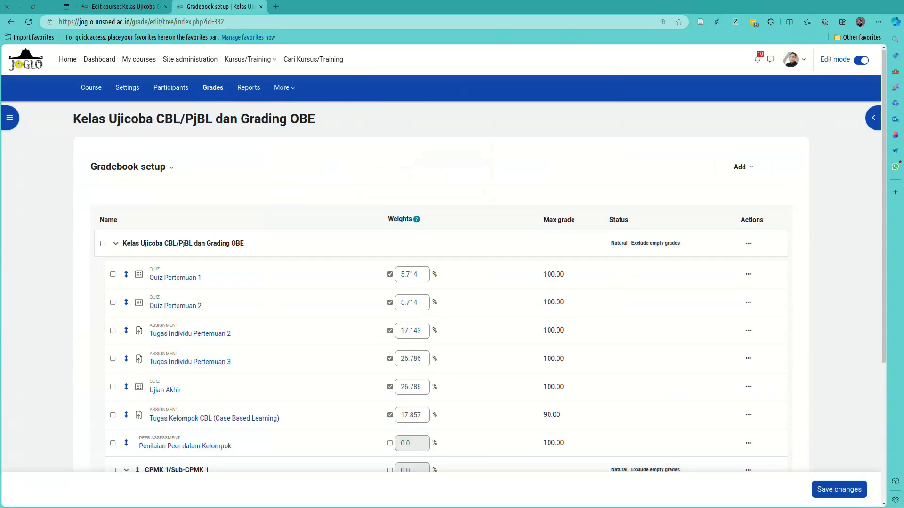
- Add a second grade category named CPMK 2/Sub CPMK 2 under the course Kelas Ujicoba CBL/PjBL dan Grading OBE
scroll(441, 283, "down", 3)
scroll(442, 283, "up", 3)
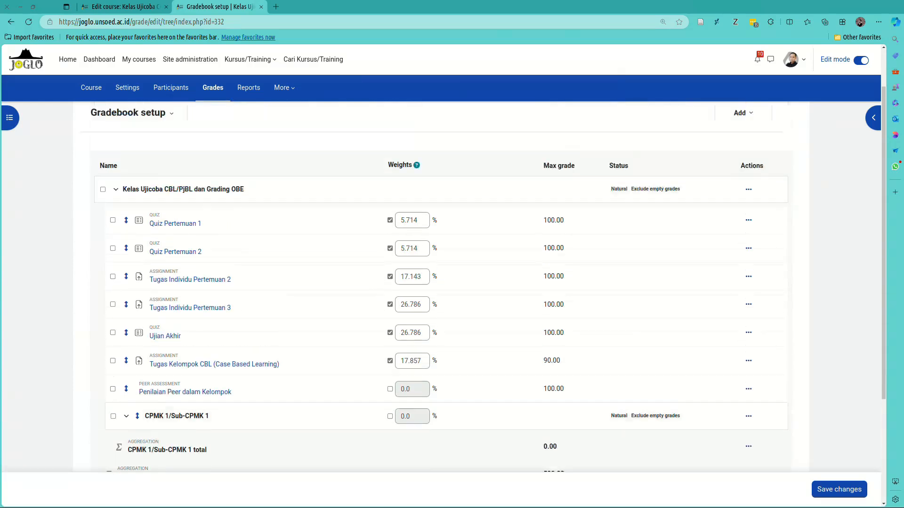
left_click(741, 167)
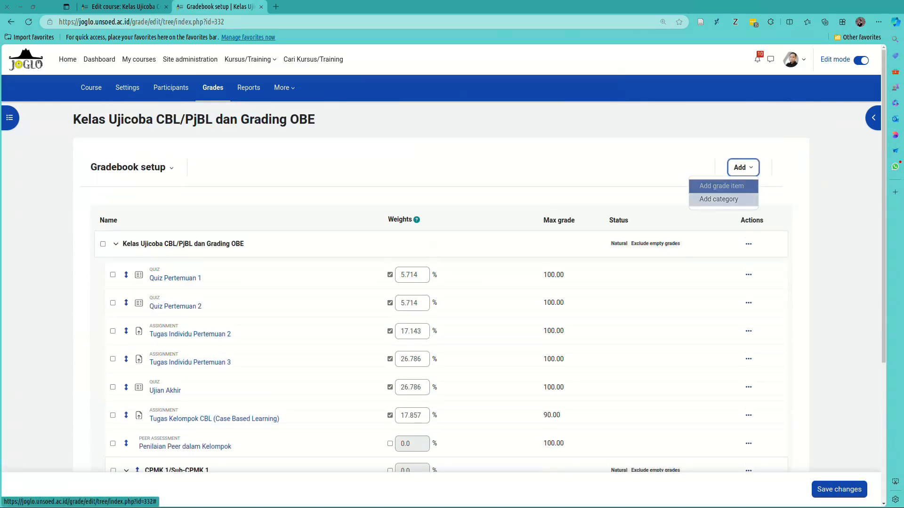
left_click(719, 199)
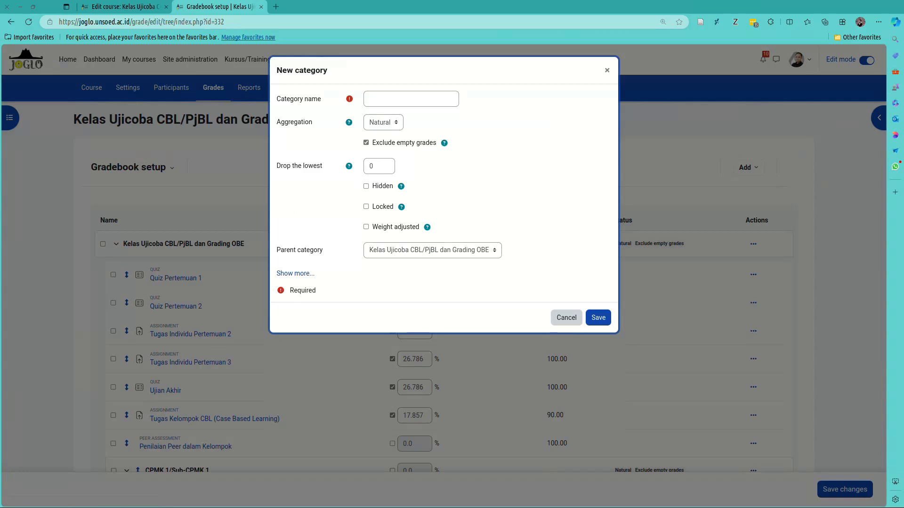
left_click(411, 99)
type("CPM")
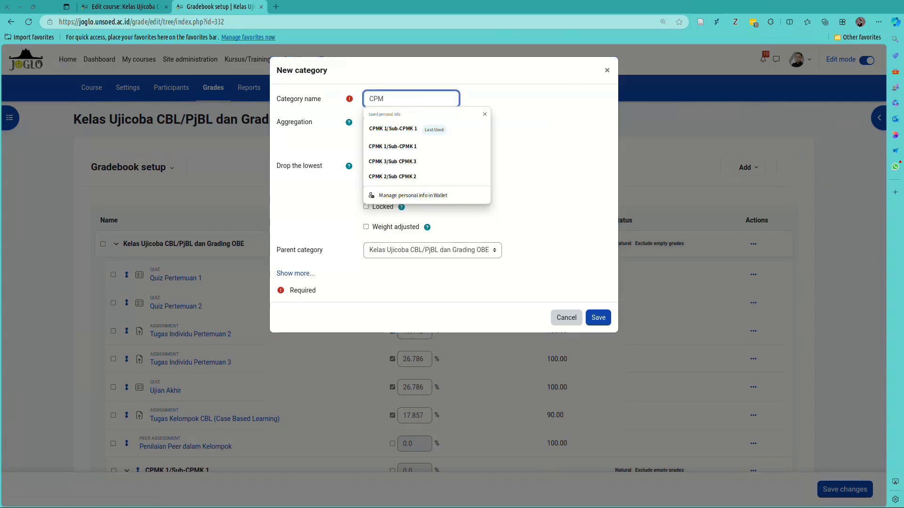
key("Down")
key("Down")
key("Down")
key("Down")
key("Return")
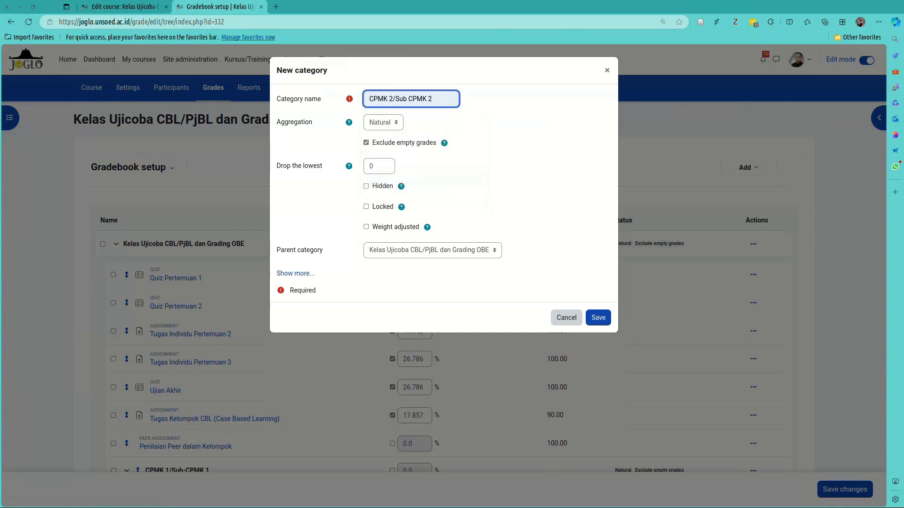
left_click(598, 318)
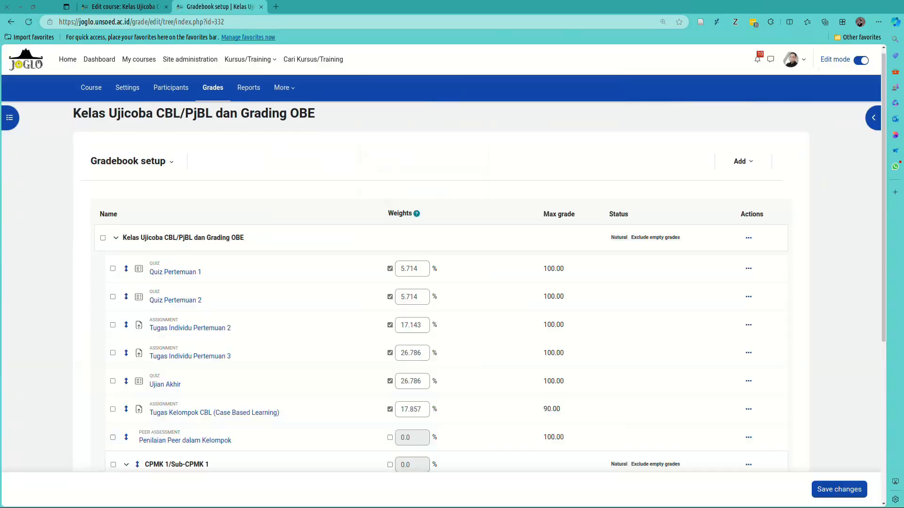
- Add a third grade category named CPMK 3/Sub CPMK 3 under the same course category
scroll(443, 283, "down", 4)
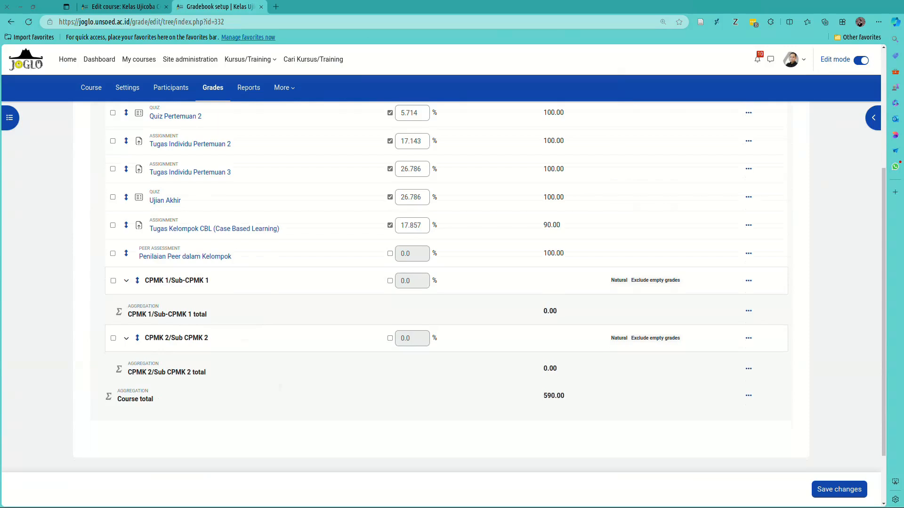
scroll(442, 282, "up", 4)
left_click(741, 167)
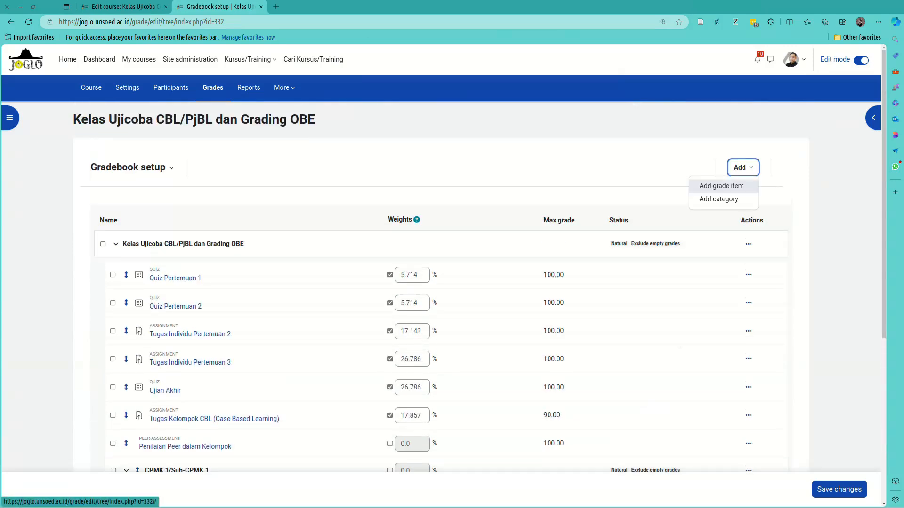
left_click(716, 197)
left_click(411, 99)
type("cpmk")
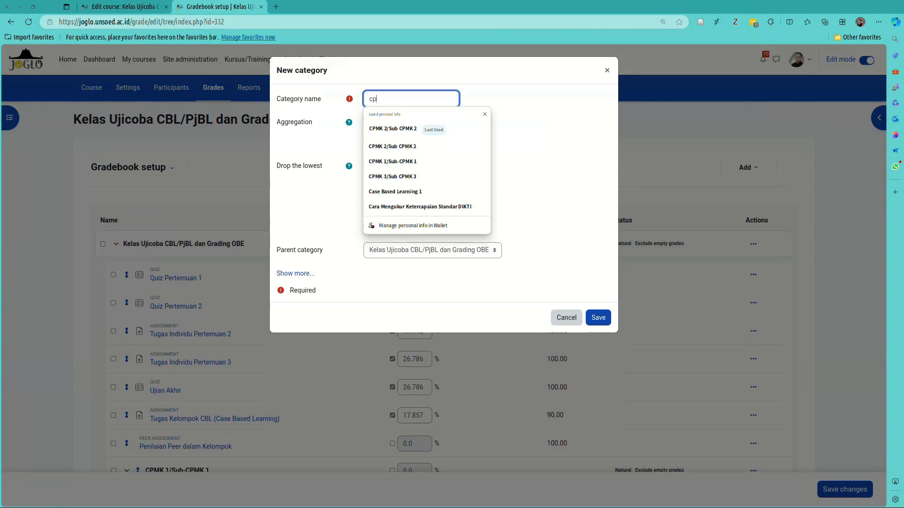
key("Down")
key("Down")
key("Down")
key("Down")
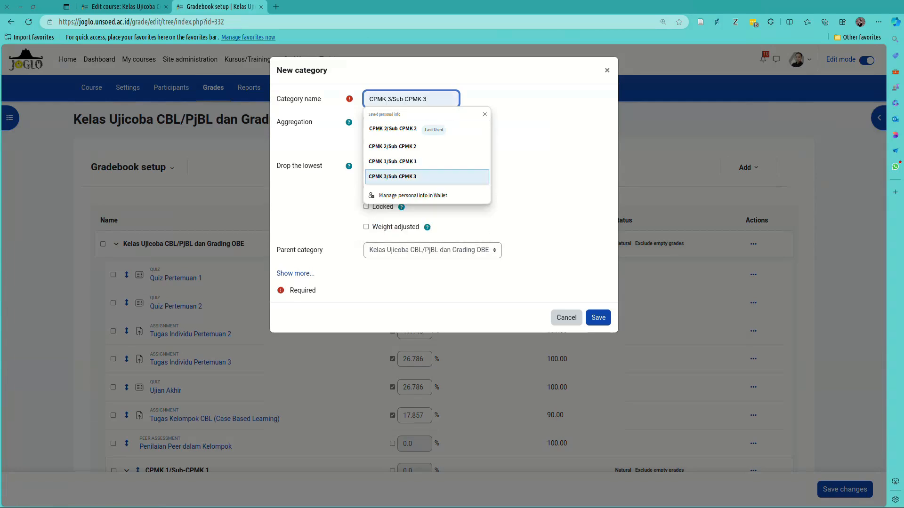
key("Return")
left_click(599, 318)
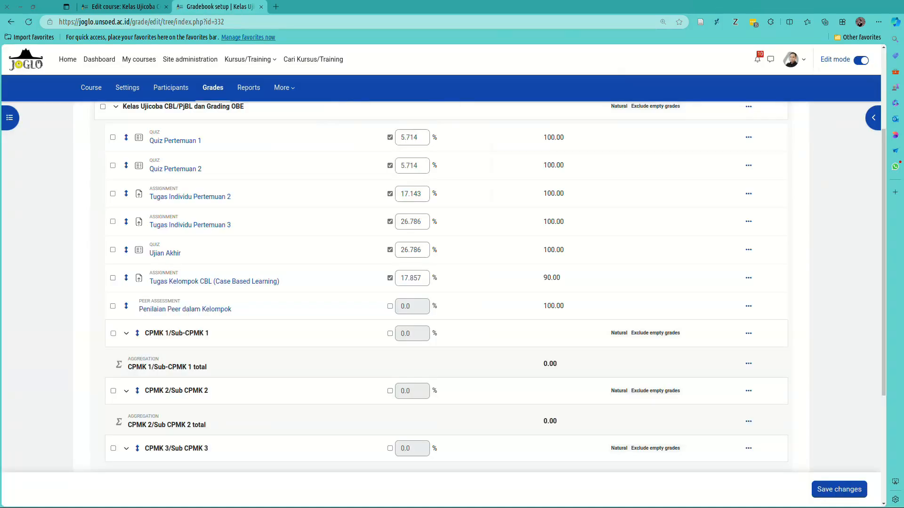
- Move Quiz Pertemuan 1, Quiz Pertemuan 2 and Tugas Individu Pertemuan 2 into the CPMK 1/Sub-CPMK 1 category
scroll(446, 287, "down", 2)
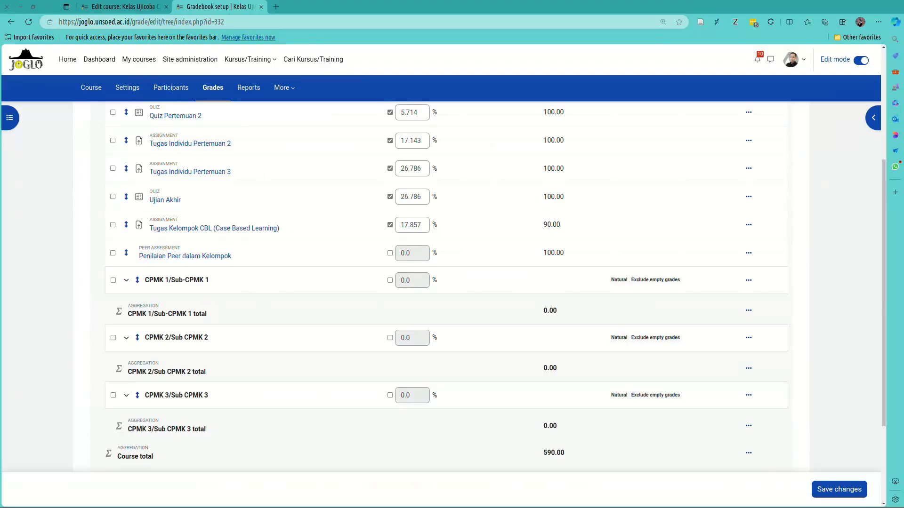
scroll(447, 282, "up", 1)
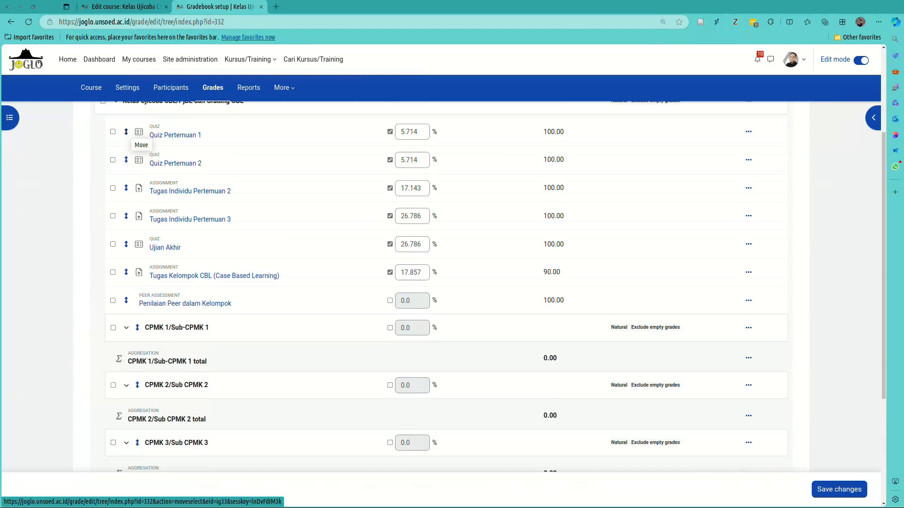
left_click(113, 132)
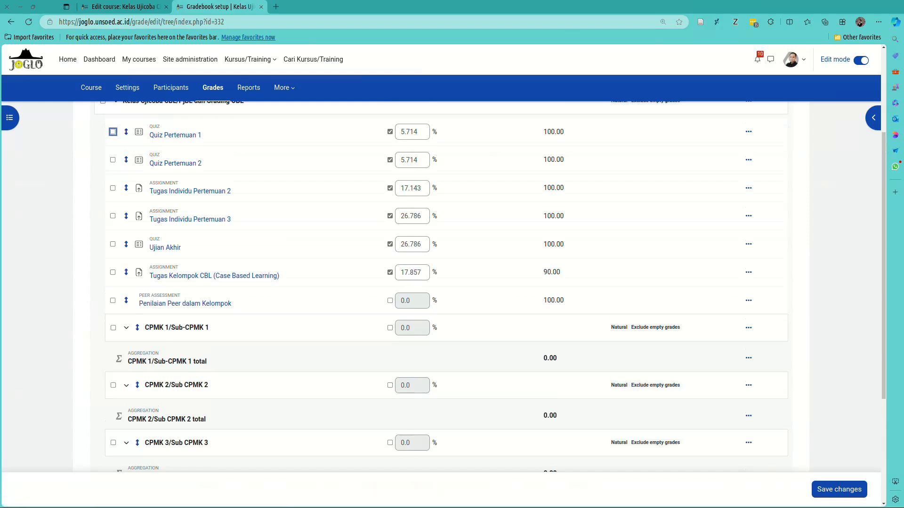
left_click(113, 160)
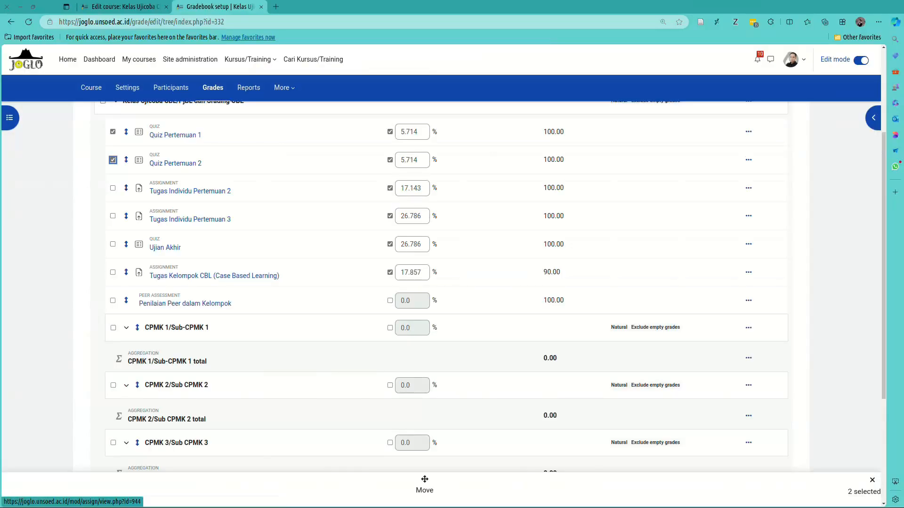
left_click(112, 187)
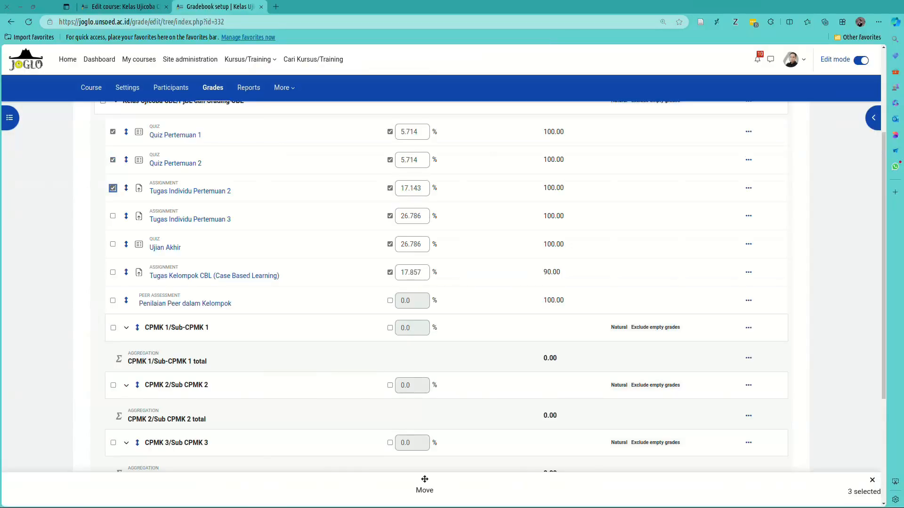
left_click(425, 485)
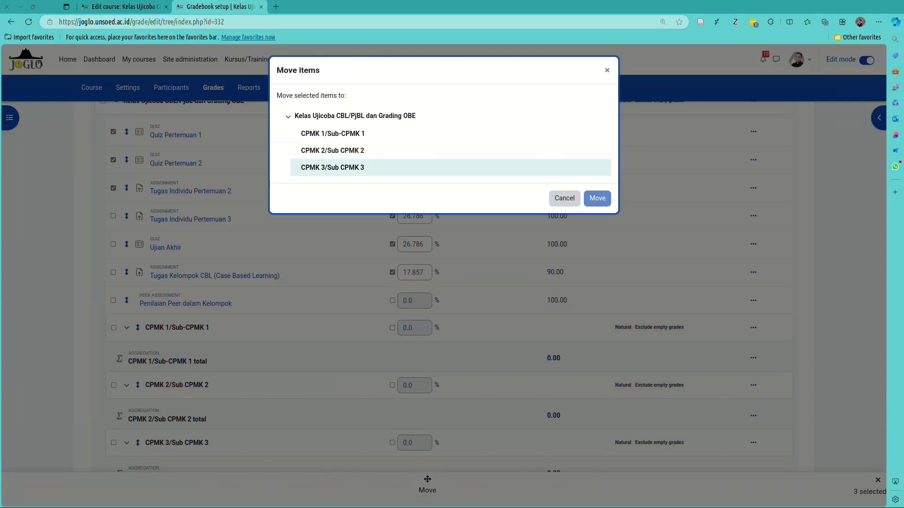
left_click(332, 134)
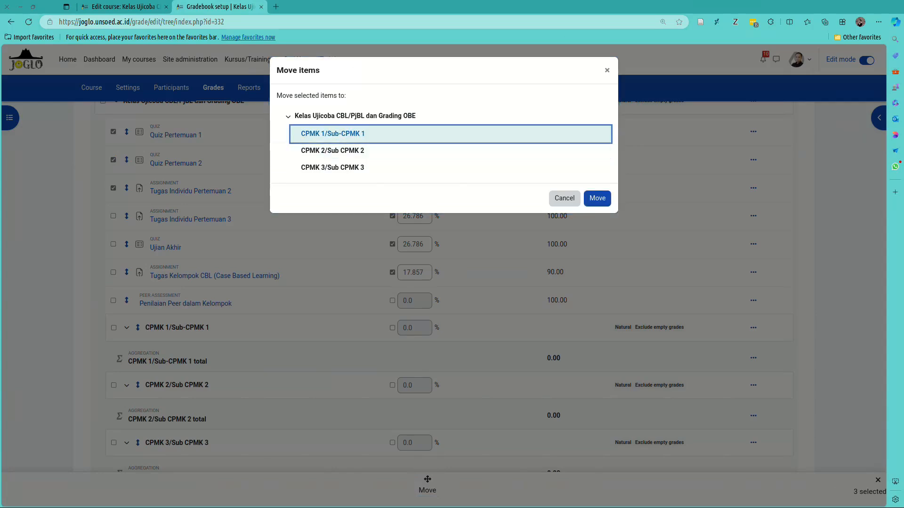
left_click(597, 198)
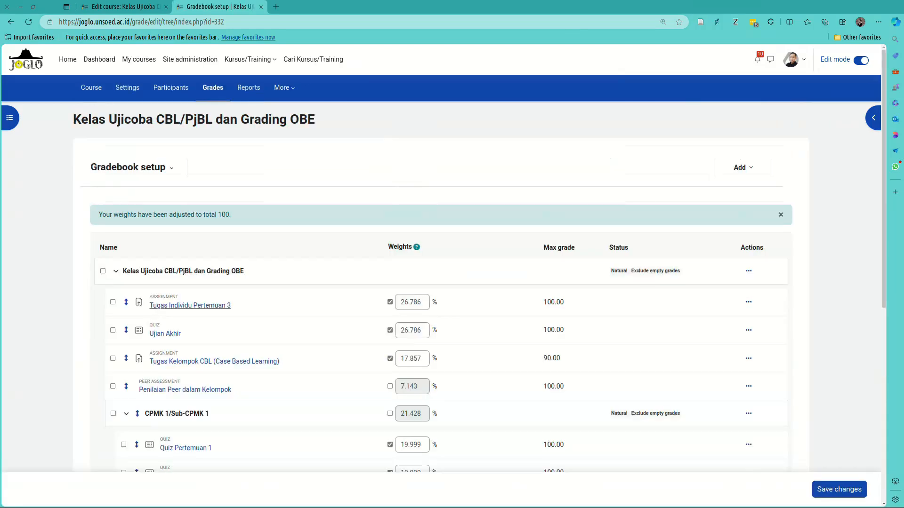
- Move Tugas Individu Pertemuan 3 and Ujian Akhir into the CPMK 2/Sub CPMK 2 category
scroll(441, 290, "down", 3)
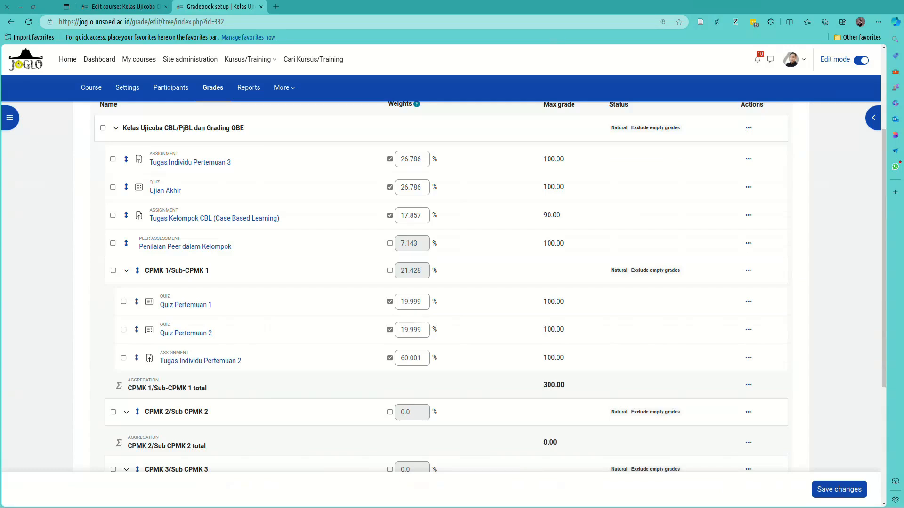
left_click(123, 358)
left_click(123, 358)
left_click(112, 159)
left_click(112, 187)
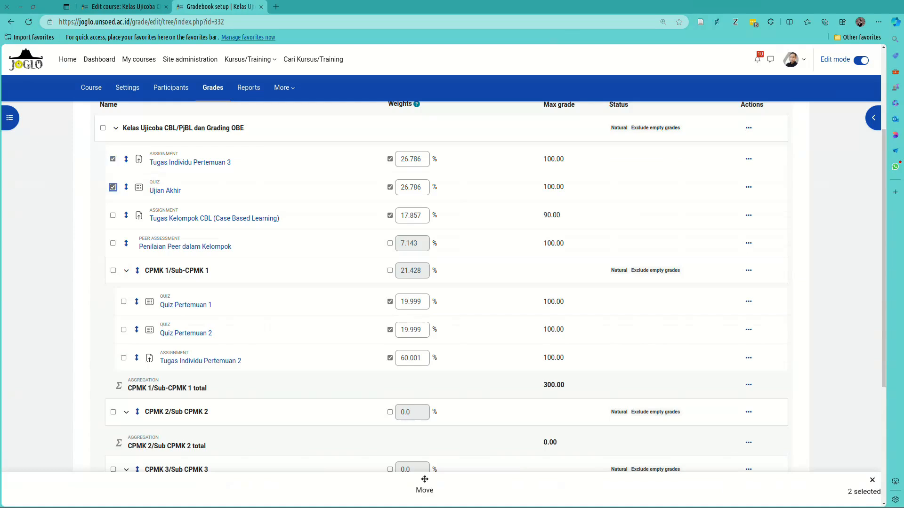
left_click(424, 485)
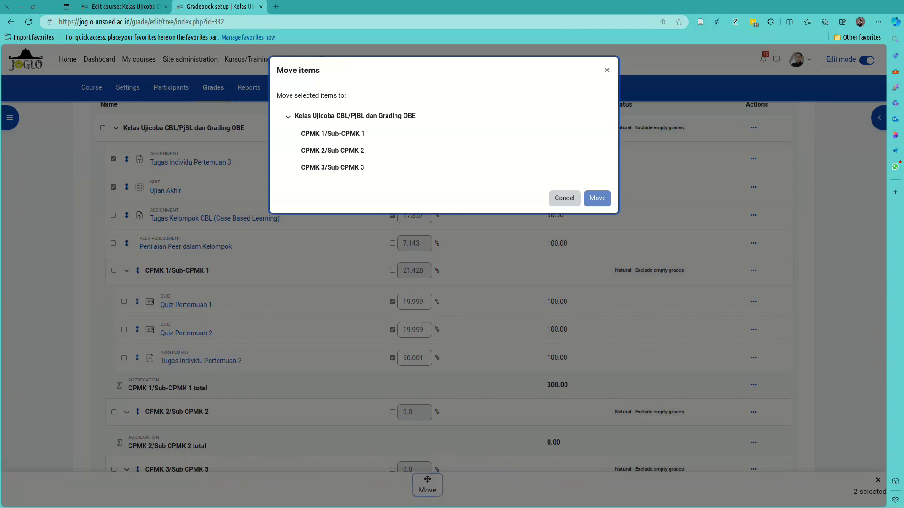
left_click(333, 150)
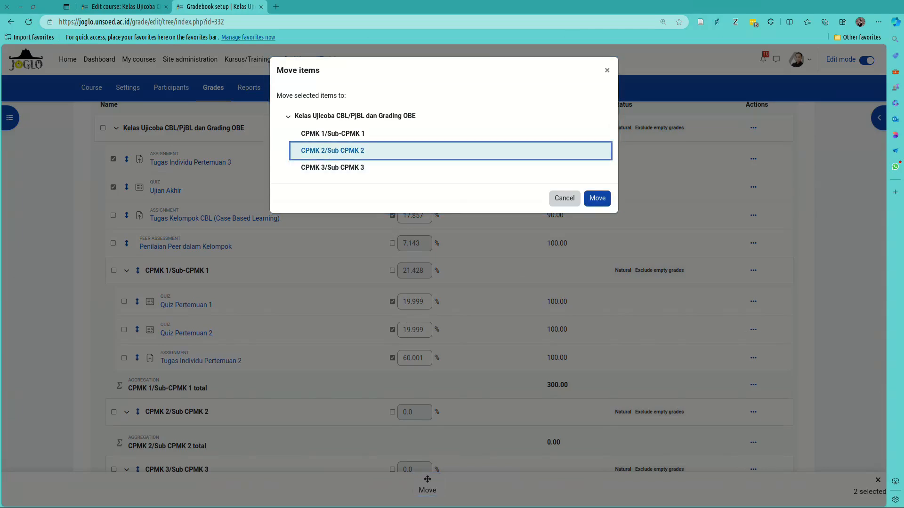
left_click(596, 198)
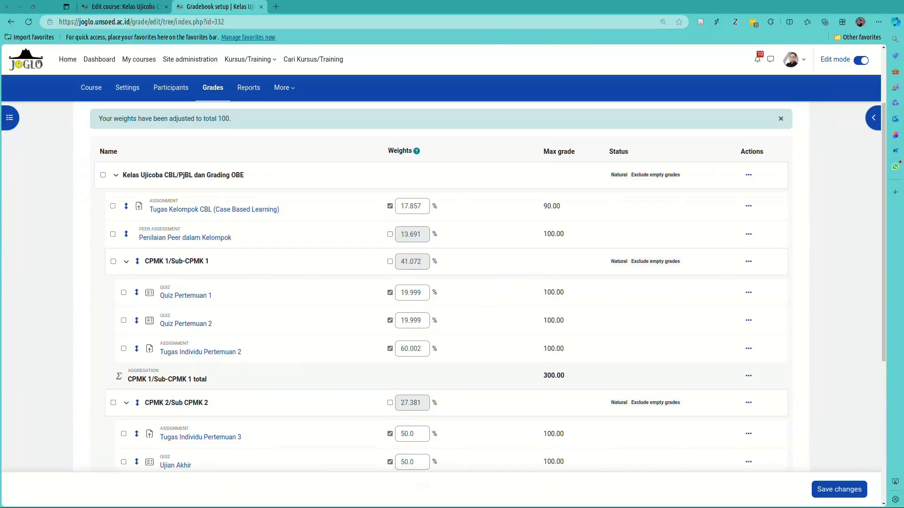
- Move Tugas Kelompok CBL (Case Based Learning) and Penilaian Peer dalam Kelompok into the CPMK 3/Sub CPMK 3 category
scroll(423, 476, "down", 1)
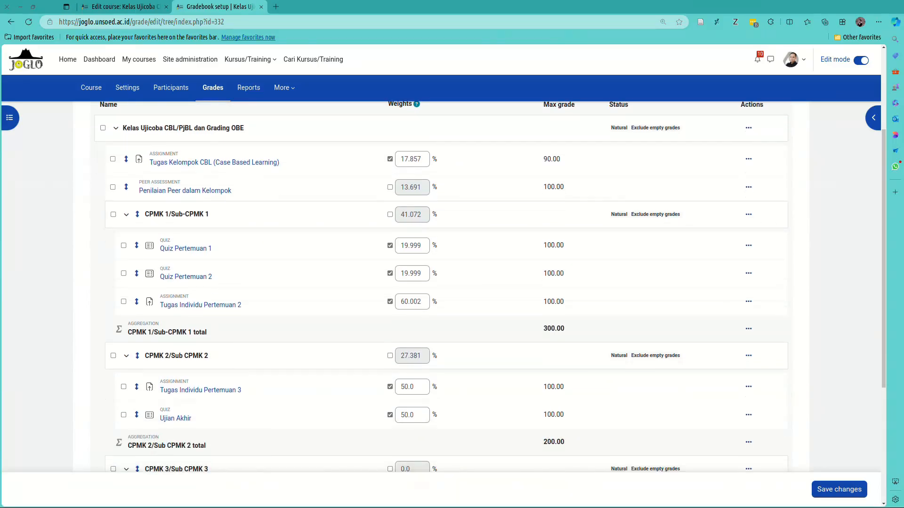
left_click(112, 159)
left_click(112, 187)
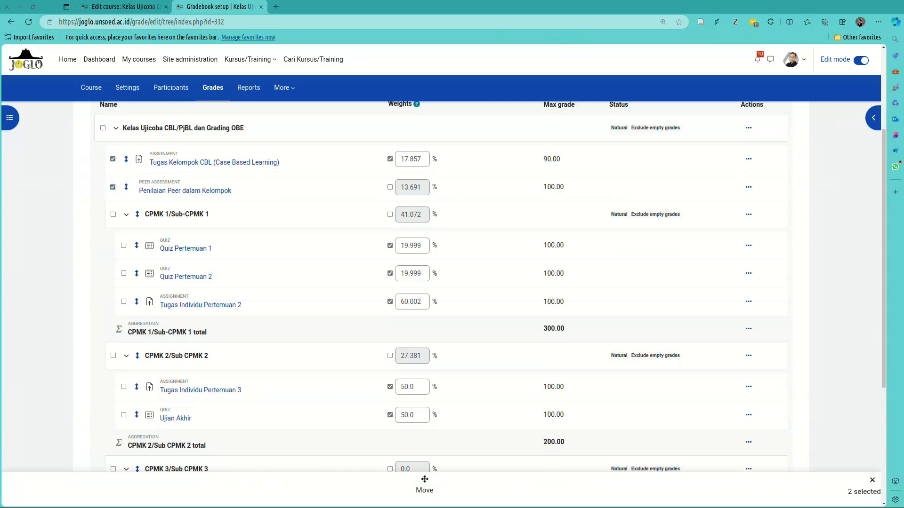
left_click(425, 483)
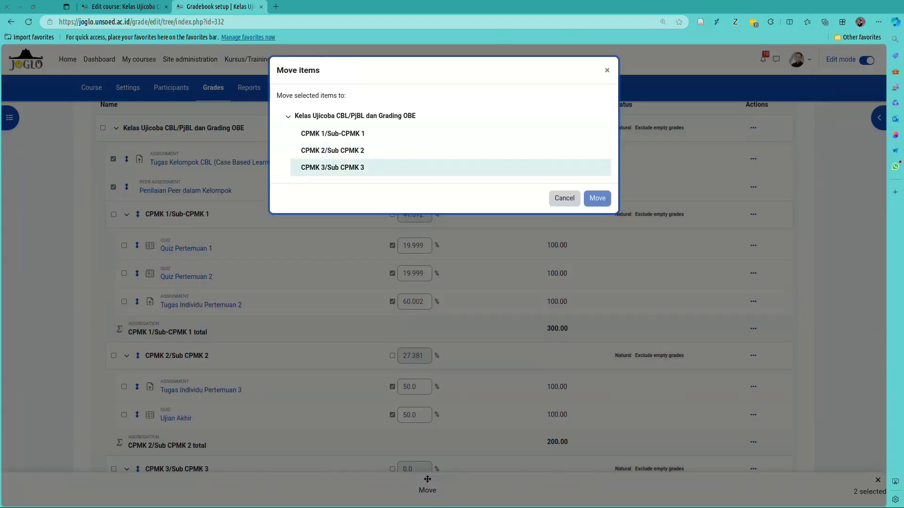
key("Escape")
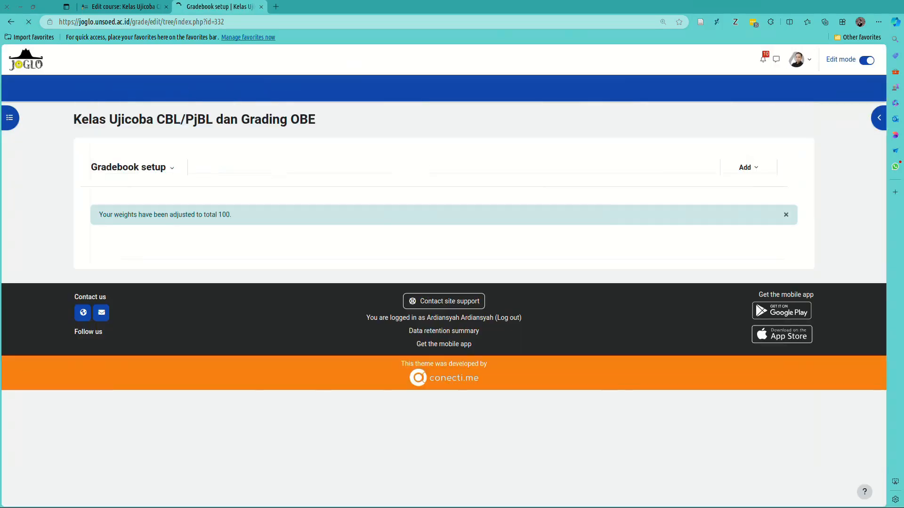
- Collapse the CPMK 1, CPMK 2 and CPMK 3 categories in the gradebook tree
scroll(441, 283, "down", 5)
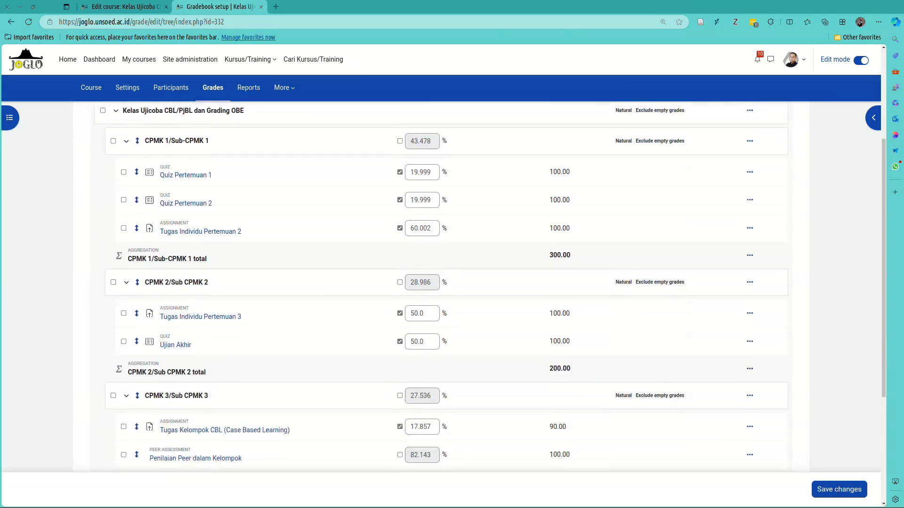
scroll(441, 282, "up", 10)
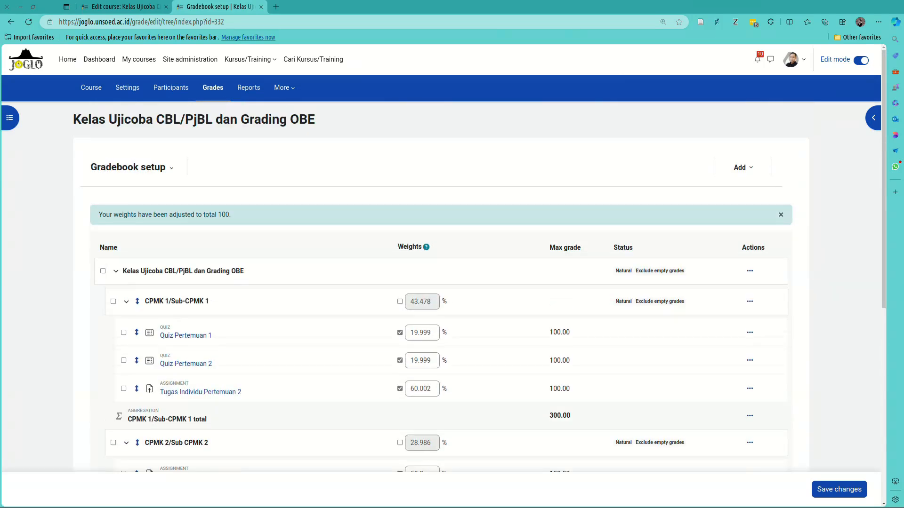
left_click(126, 302)
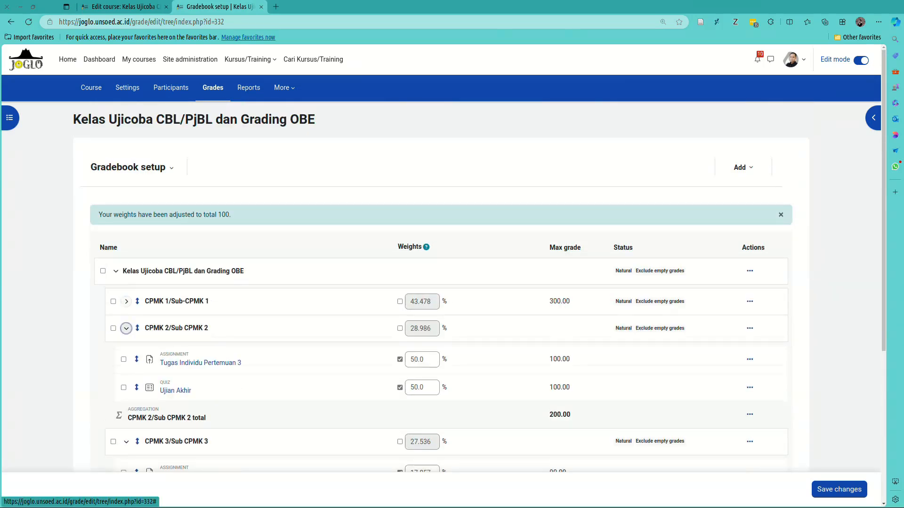
left_click(126, 328)
left_click(126, 355)
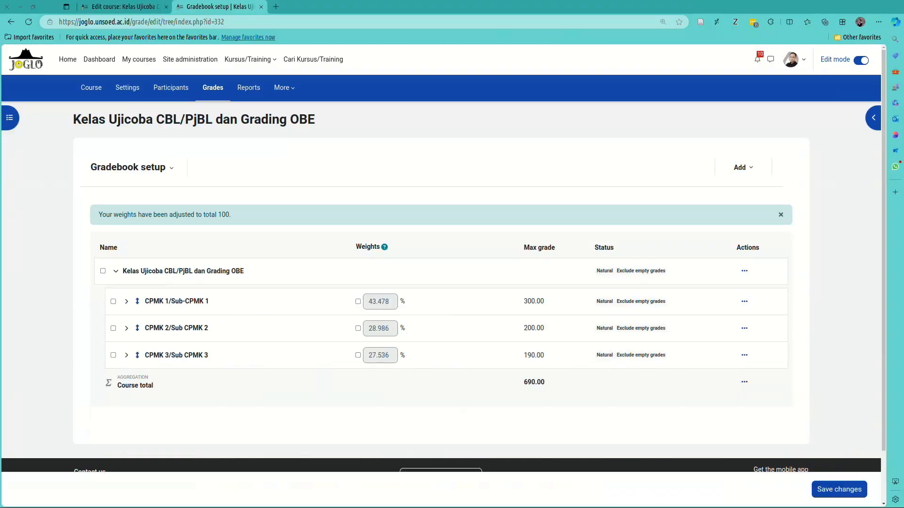
- Enable weight adjustment for the CPMK 1/Sub-CPMK 1 category and set its weight to 25 %
left_click(358, 302)
double_click(380, 302)
type("25")
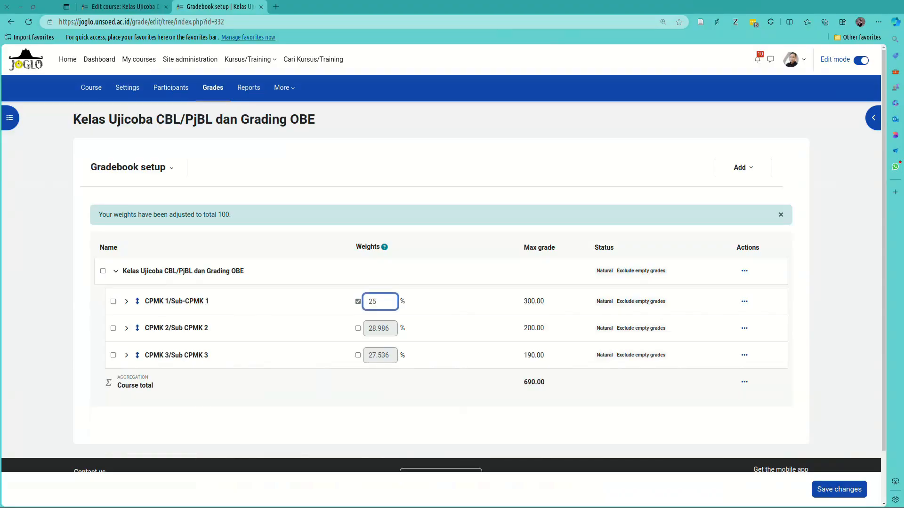
- Enable weight adjustment for the CPMK 2/Sub CPMK 2 category and set its weight to 25 %
left_click(358, 329)
left_click(389, 329)
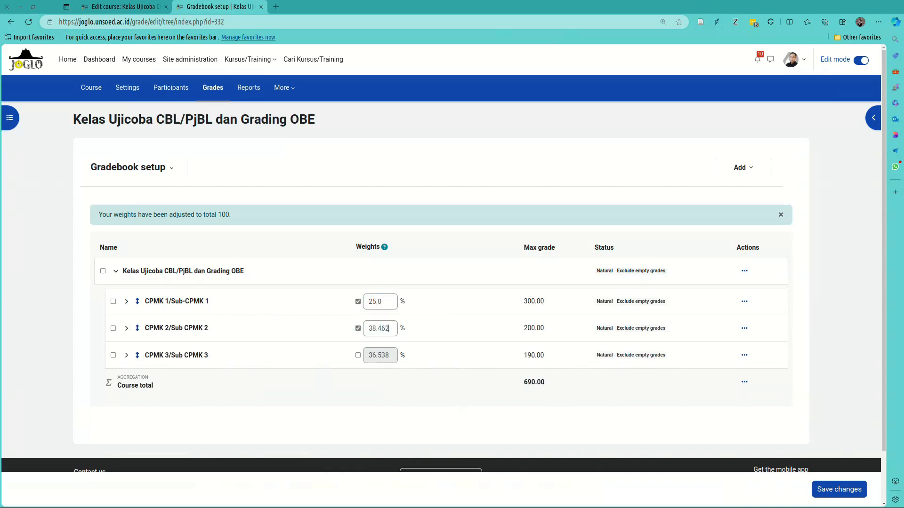
double_click(389, 329)
type("25")
key("Tab")
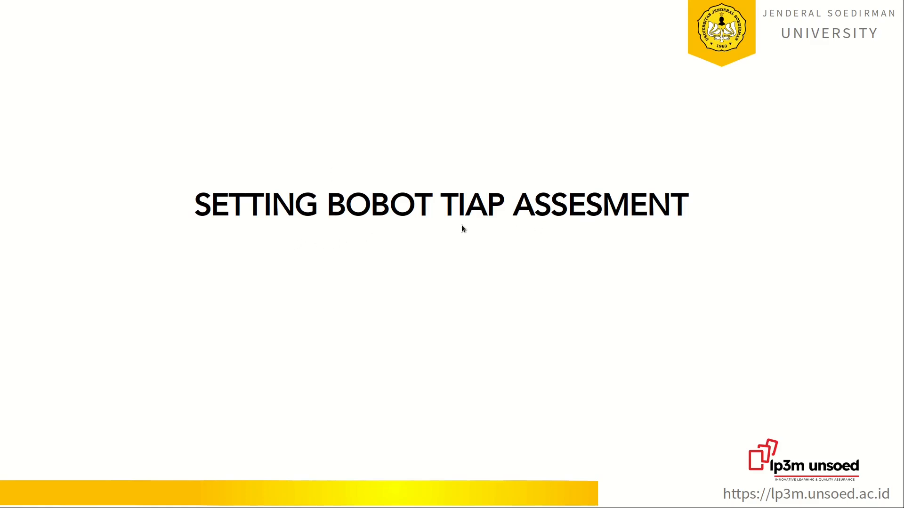
left_click(494, 230)
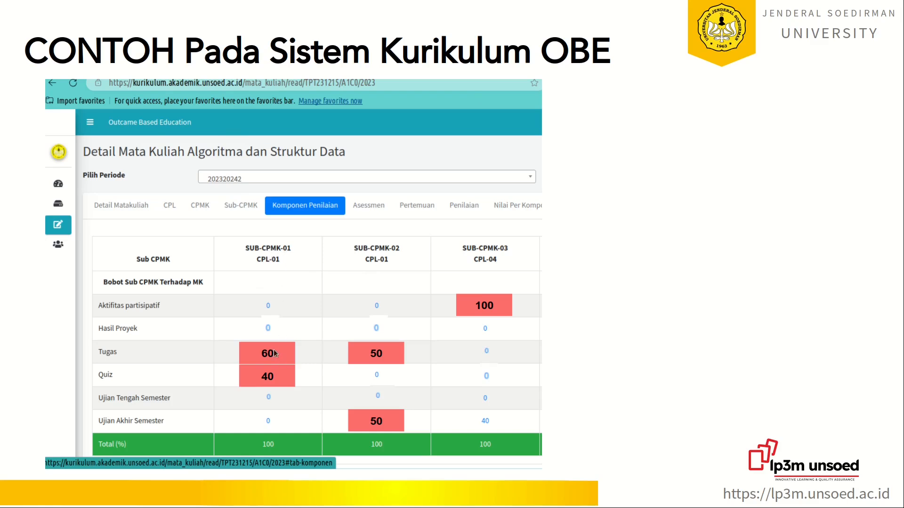
left_click(264, 381)
left_click(264, 381)
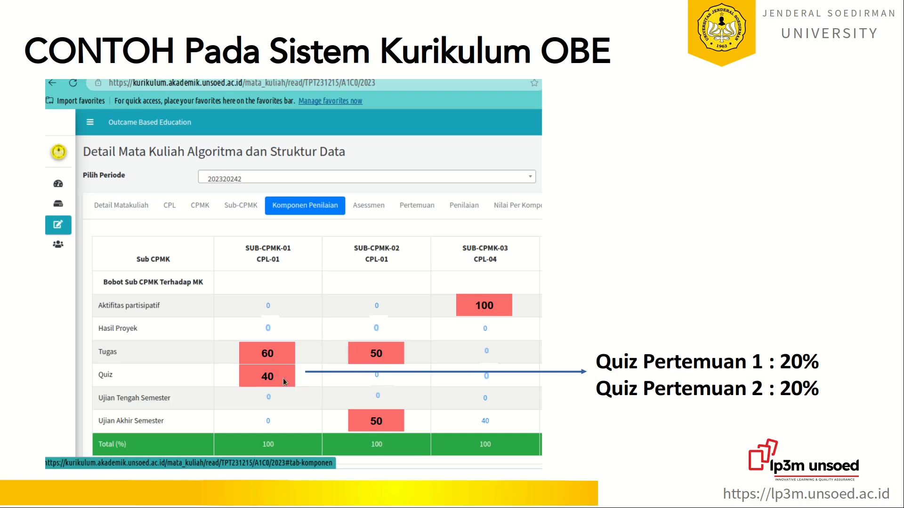
key("alt+Tab")
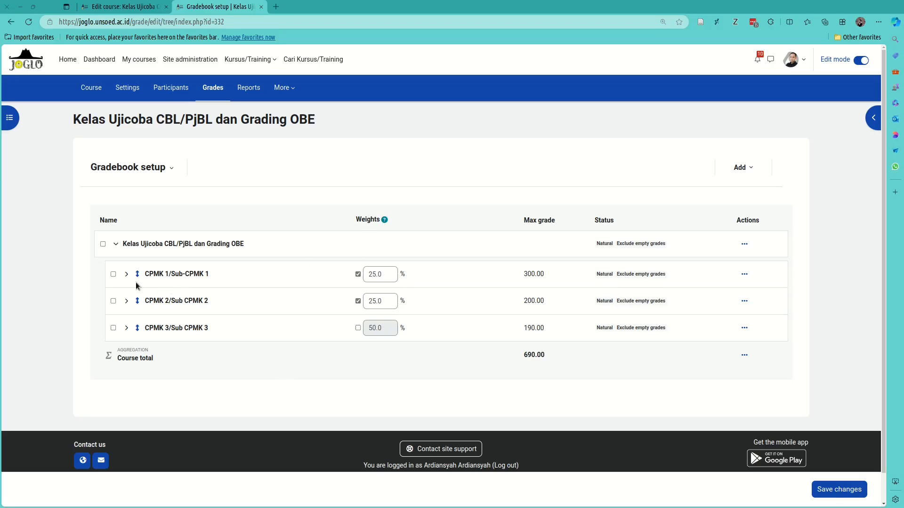
- Within CPMK 1/Sub-CPMK 1, set the weight of Tugas Individu Pertemuan 2 to 60 % and of Quiz Pertemuan 1 and Quiz Pertemuan 2 to 20 % each
left_click(126, 274)
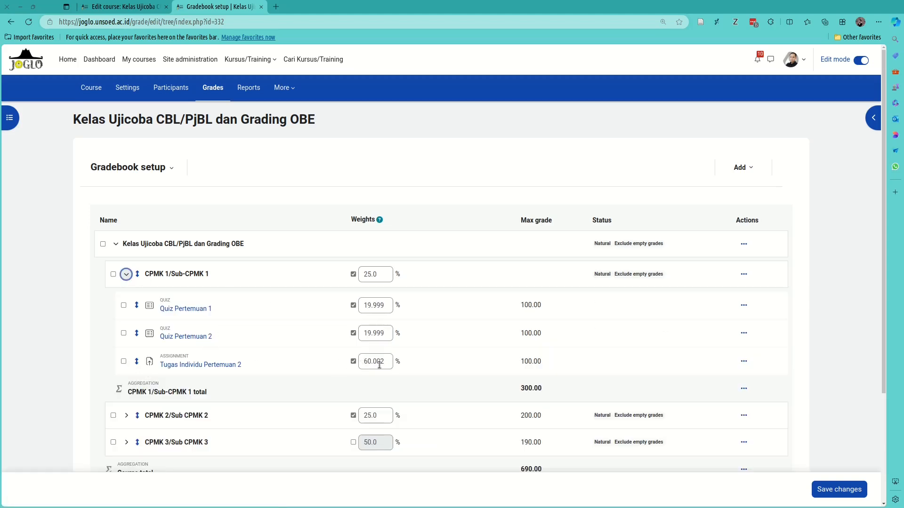
left_click_drag(386, 362, 351, 359)
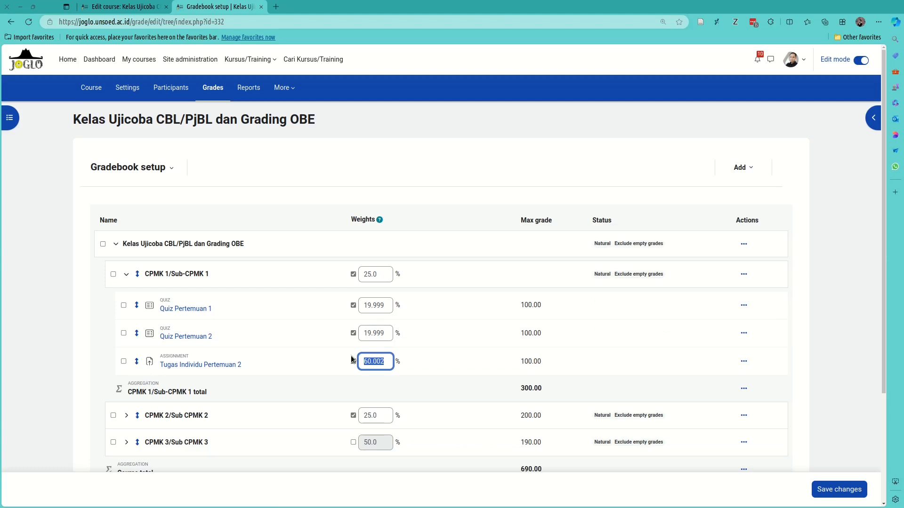
type("60.0")
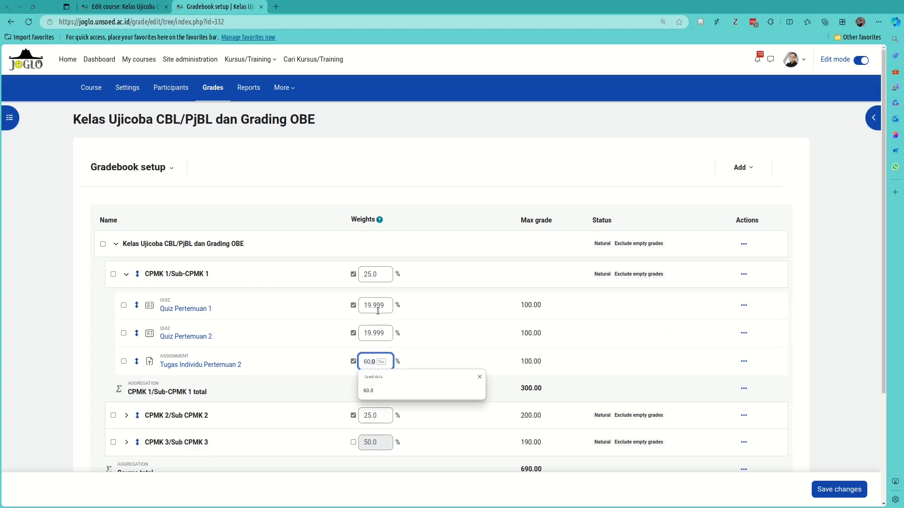
left_click_drag(378, 303, 313, 305)
type("20.0")
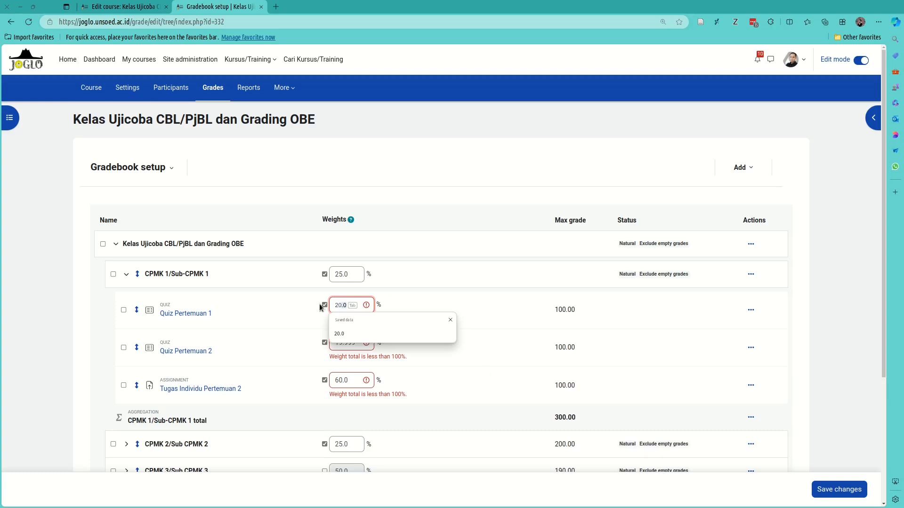
left_click(304, 325)
left_click_drag(360, 342, 301, 340)
type("20.0")
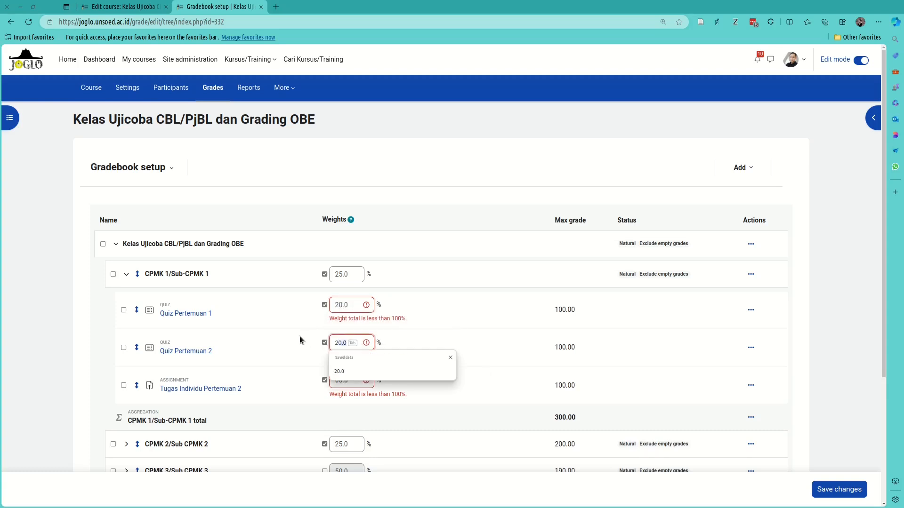
left_click(352, 306)
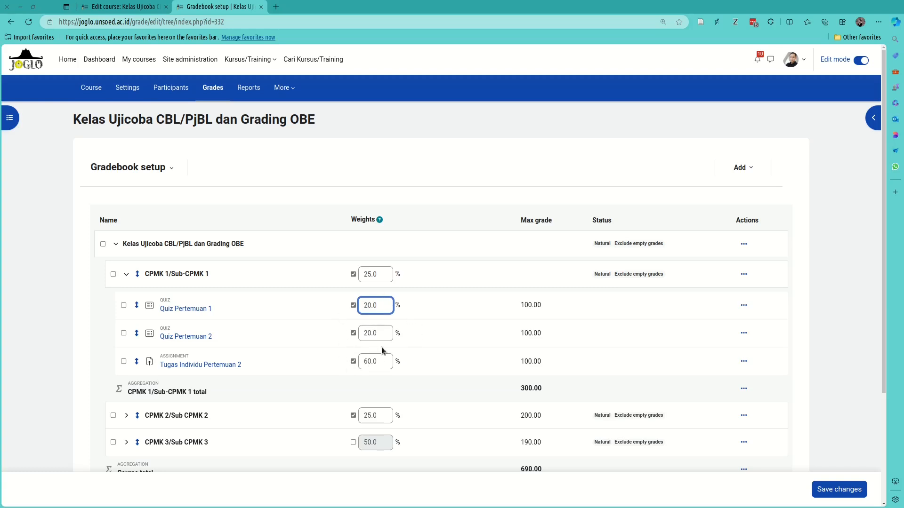
left_click(124, 275)
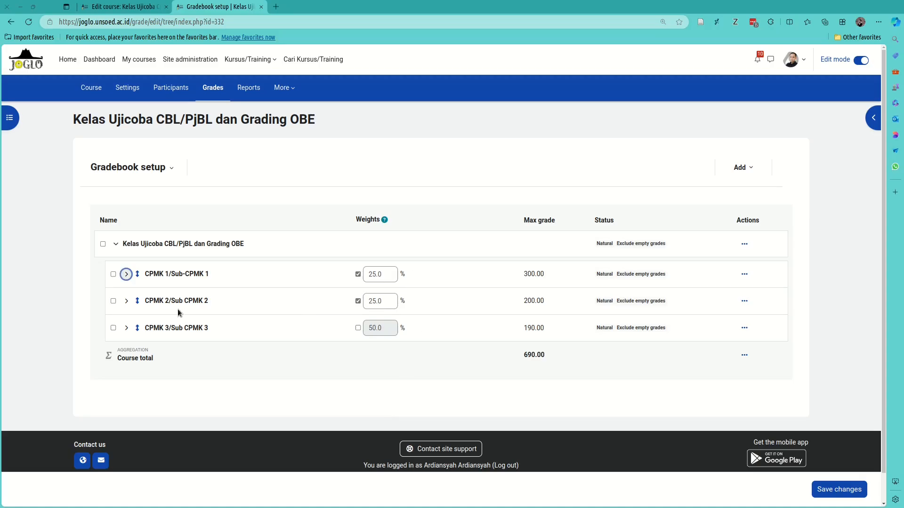
- Check the weights of Tugas Individu Pertemuan 3 and Ujian Akhir in the CPMK 2/Sub CPMK 2 category
left_click(126, 301)
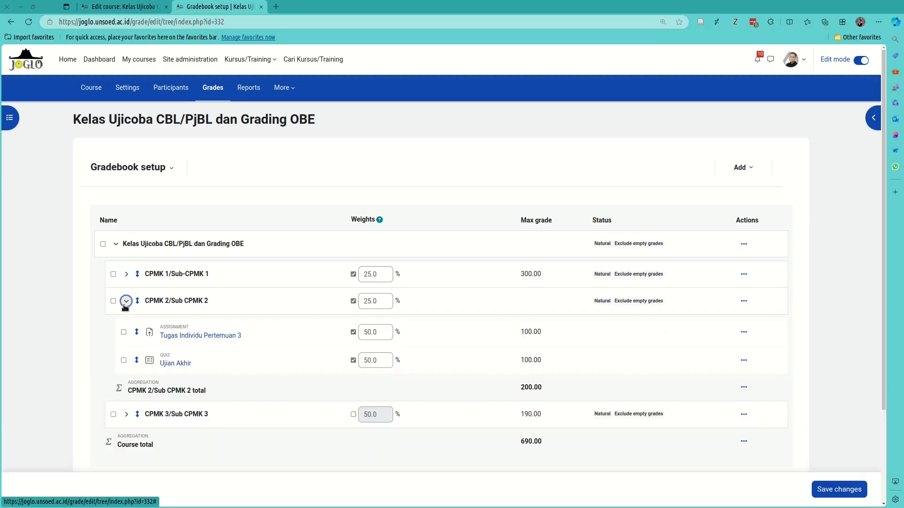
left_click(380, 332)
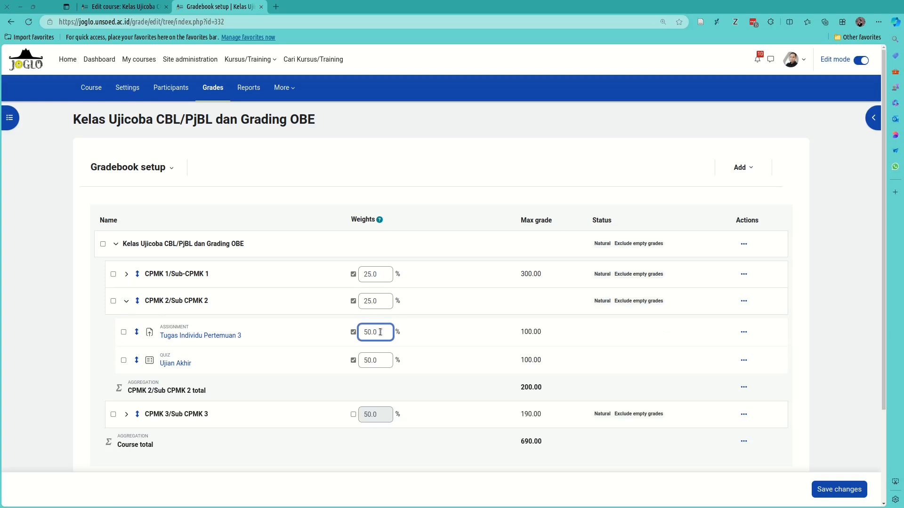
left_click(379, 361)
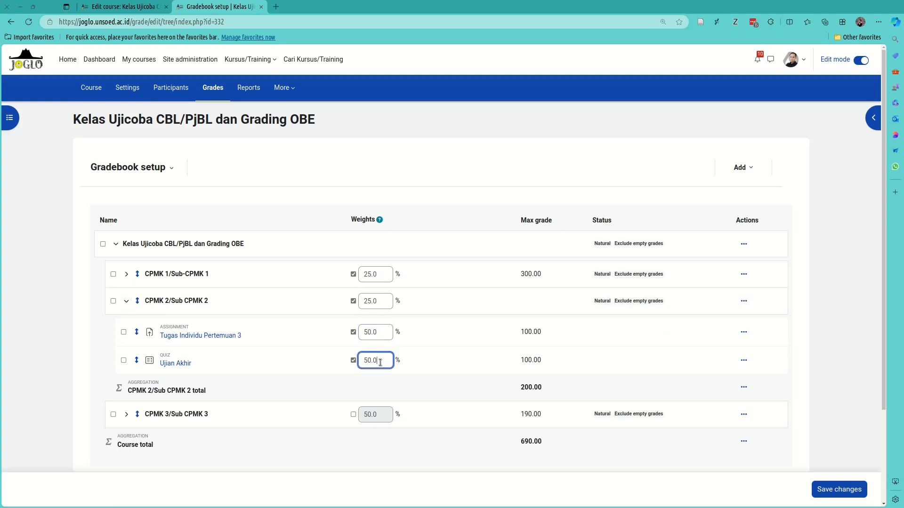
left_click(126, 301)
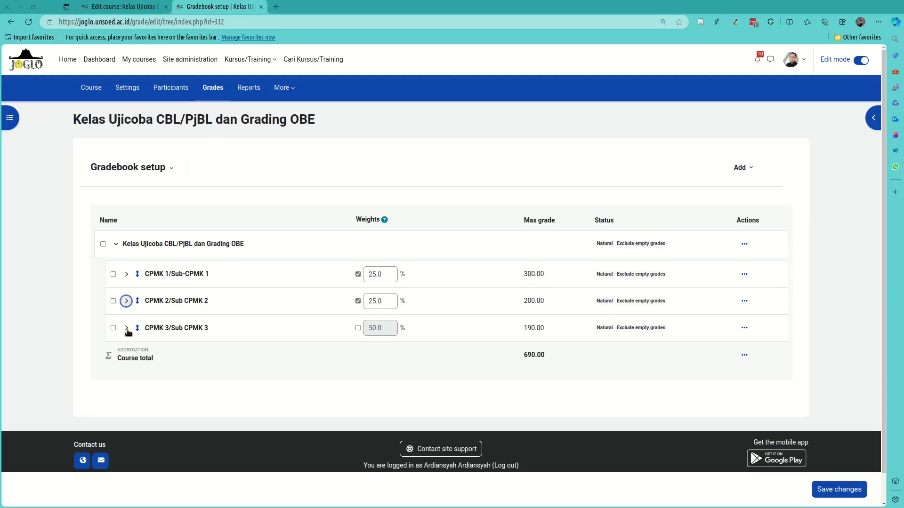
- Set the weight of Tugas Kelompok CBL (Case Based Learning) in the CPMK 3/Sub CPMK 3 category to 50 %
left_click(126, 328)
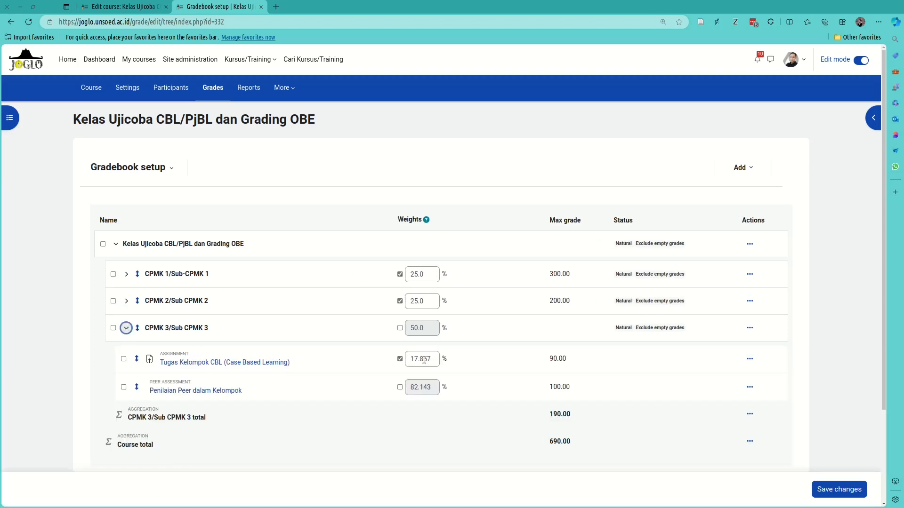
left_click_drag(428, 360, 370, 362)
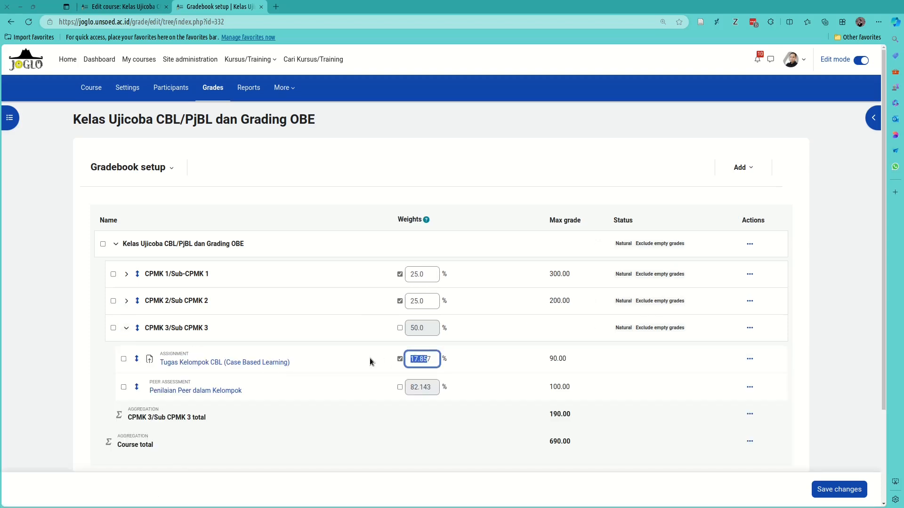
key("BackSpace")
key("Delete")
type("50")
left_click(415, 403)
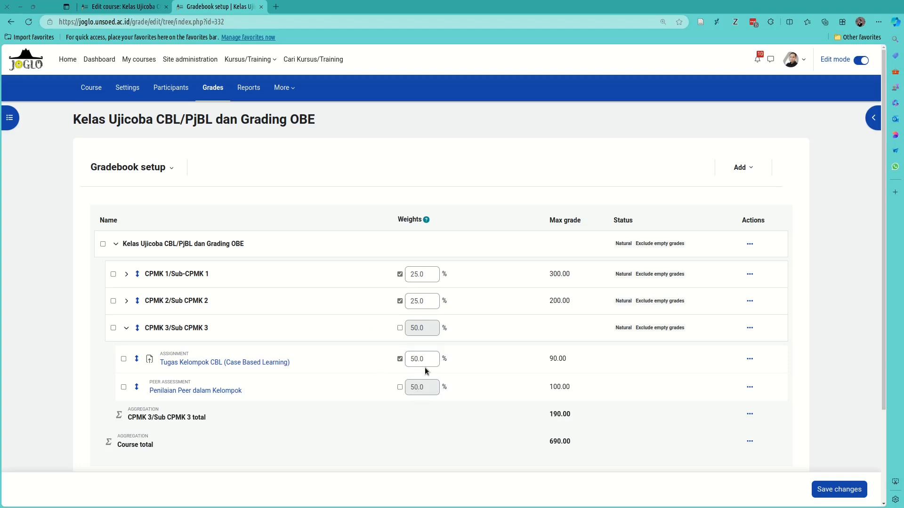
left_click(128, 329)
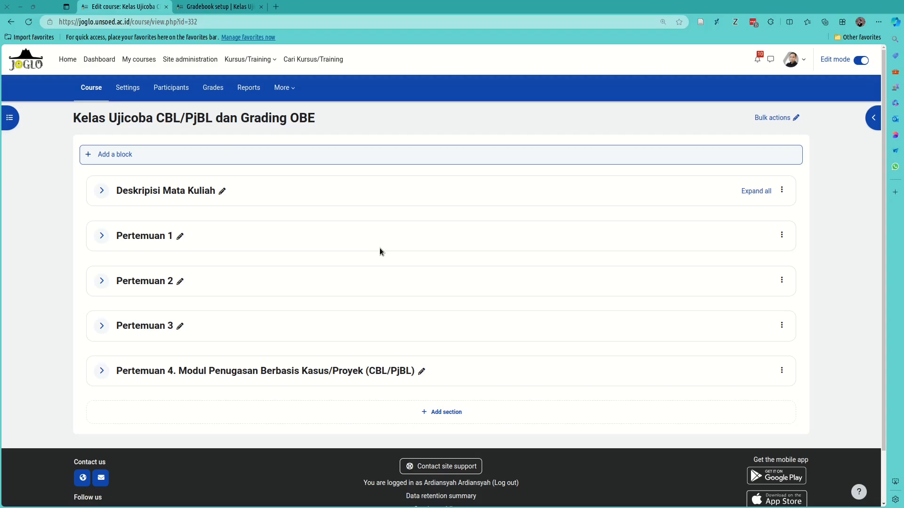
- Examine the activities in the course page sections Pertemuan 1 to Pertemuan 4, collapsing each section again
left_click(100, 241)
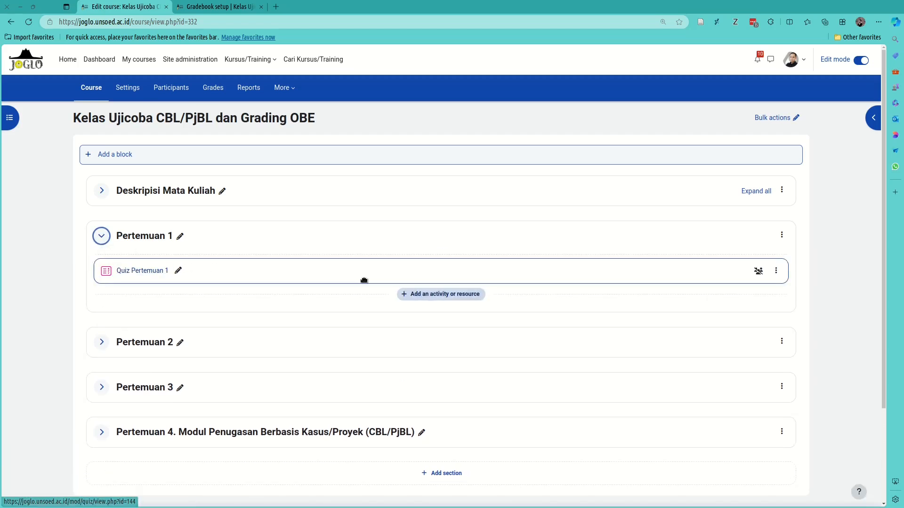
left_click(102, 236)
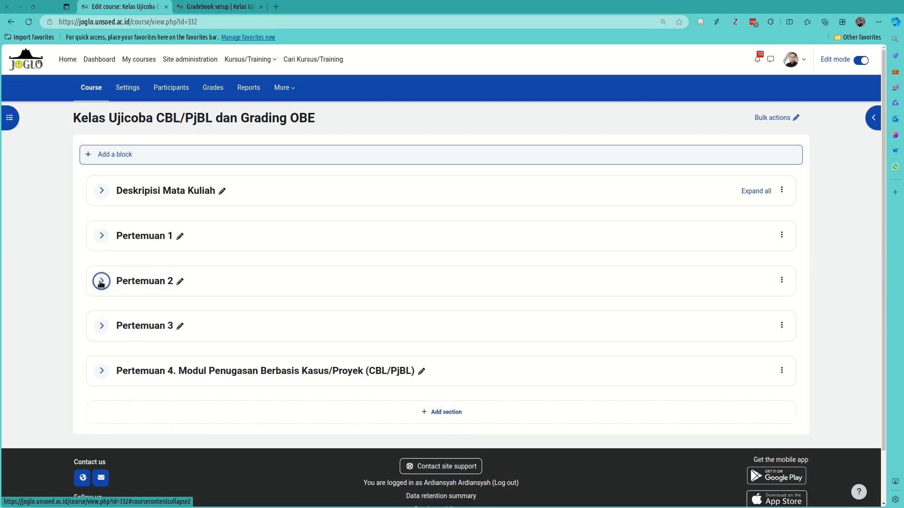
left_click(101, 281)
left_click(101, 281)
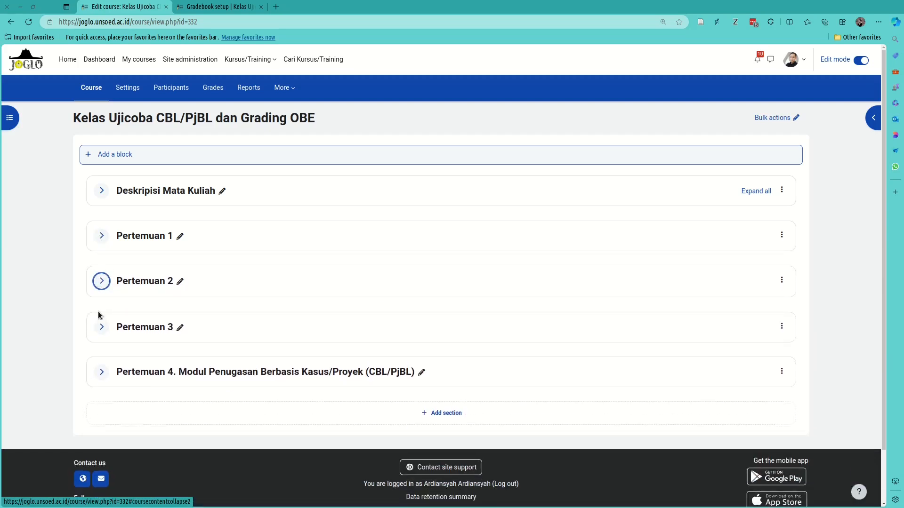
left_click(100, 326)
left_click(101, 326)
left_click(101, 371)
left_click(101, 371)
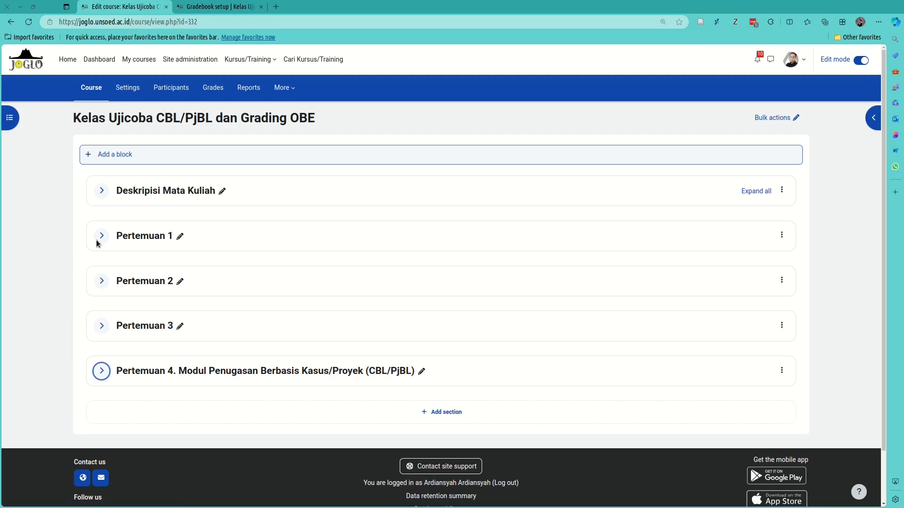
- Open the course participants in a separate browser tab and bring up the grades report of the fourth listed participant
left_click(198, 6)
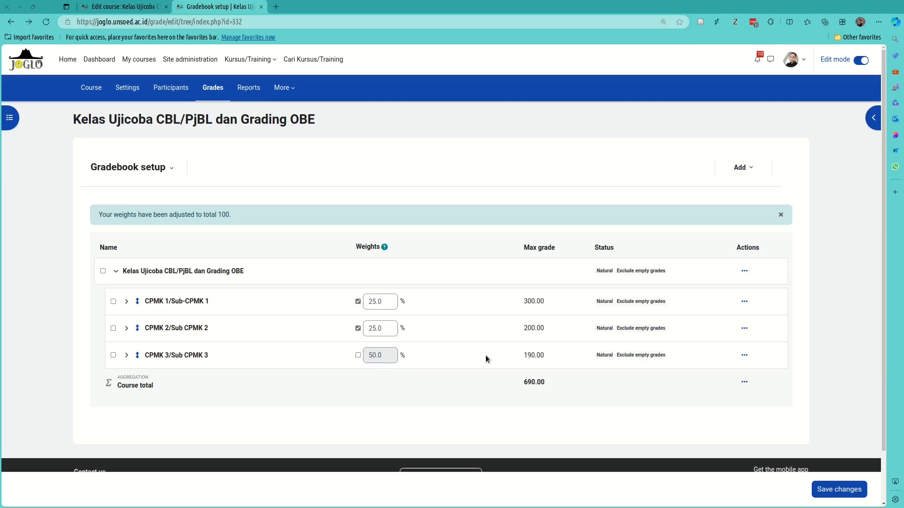
right_click(174, 88)
left_click(198, 93)
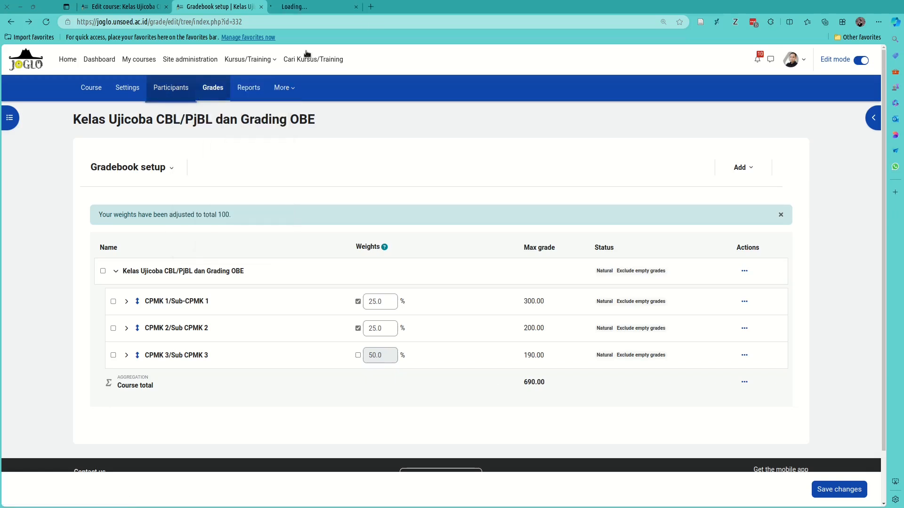
left_click(316, 5)
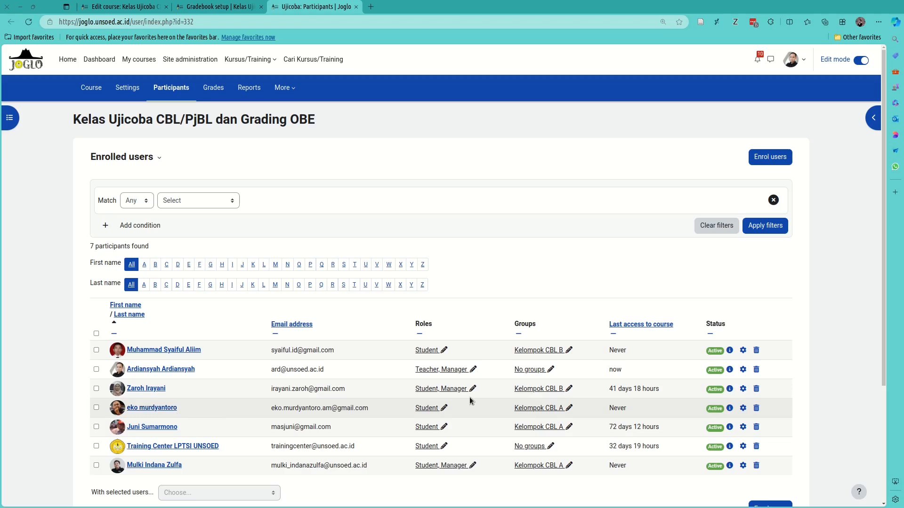
left_click(168, 410)
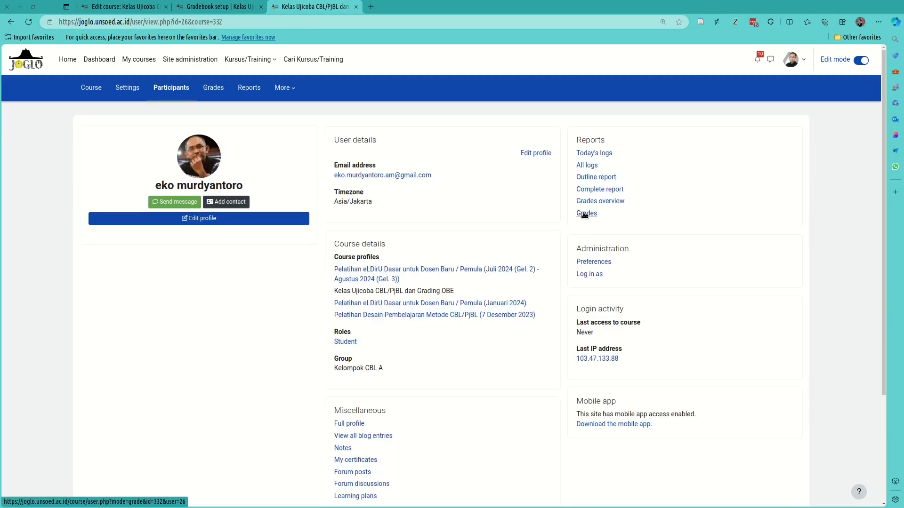
left_click(582, 215)
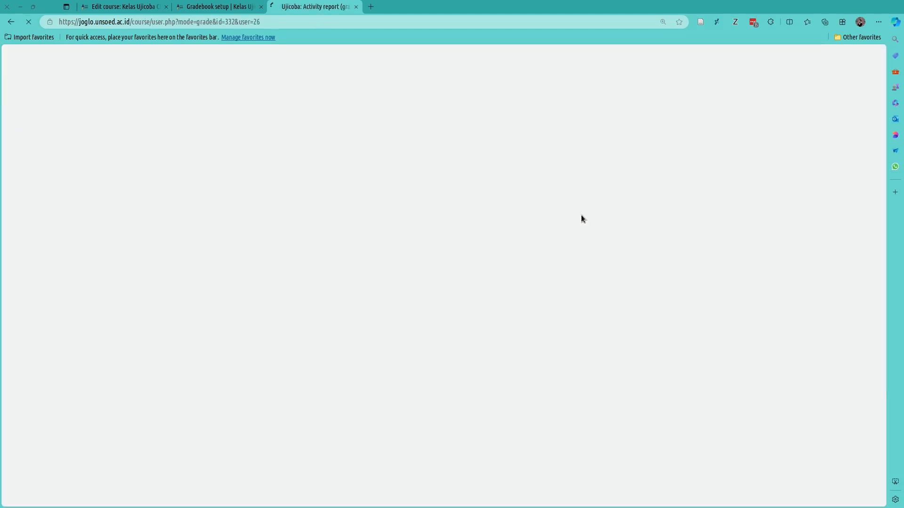
- Examine the student's grades and weights in each CPMK category and the course total, and return to the gradebook setup
scroll(447, 223, "down", 3)
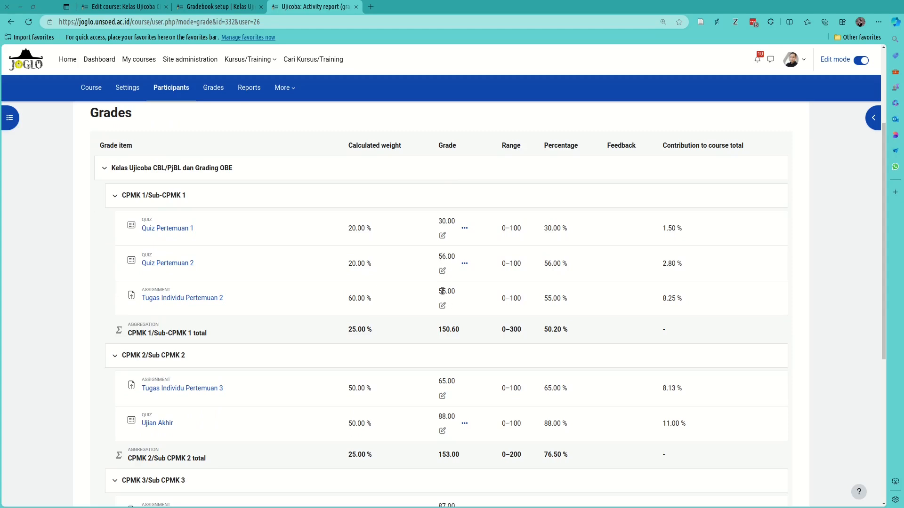
scroll(442, 291, "down", 3)
scroll(369, 275, "up", 1)
scroll(403, 284, "down", 1)
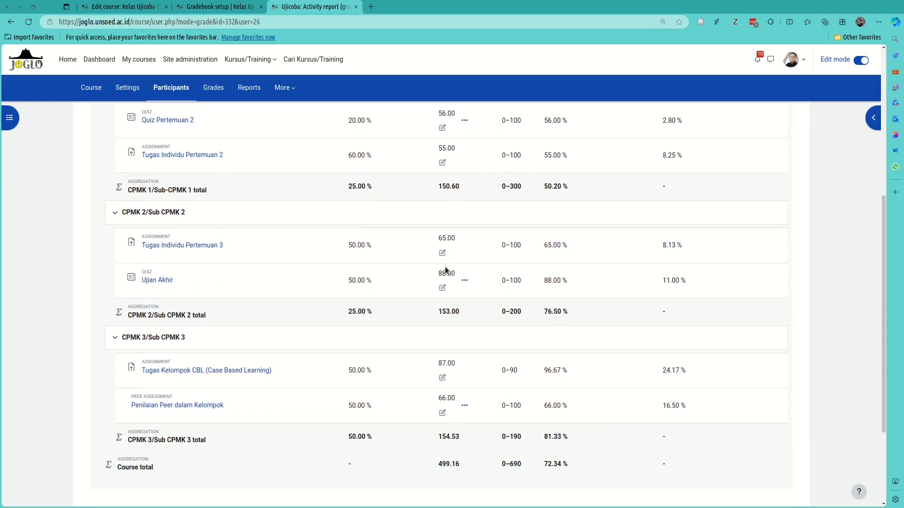
scroll(446, 276, "down", 3)
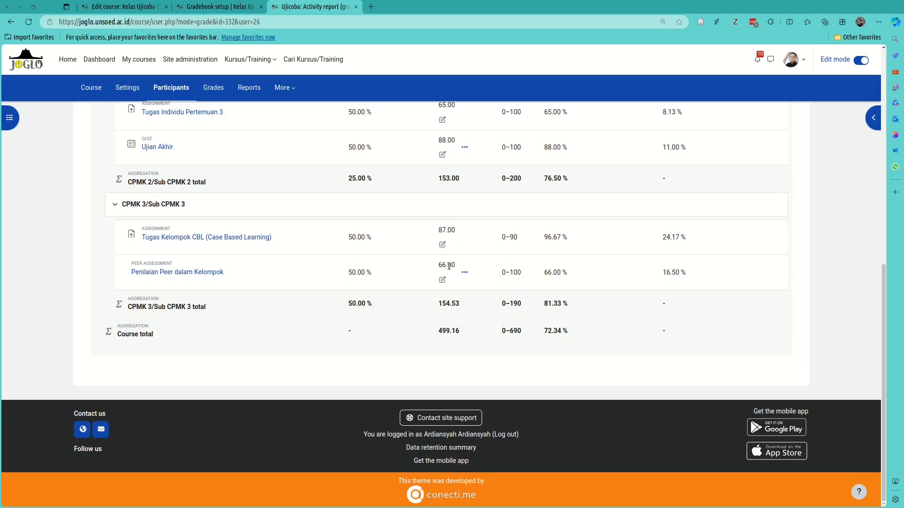
scroll(448, 266, "up", 5)
scroll(447, 207, "down", 1)
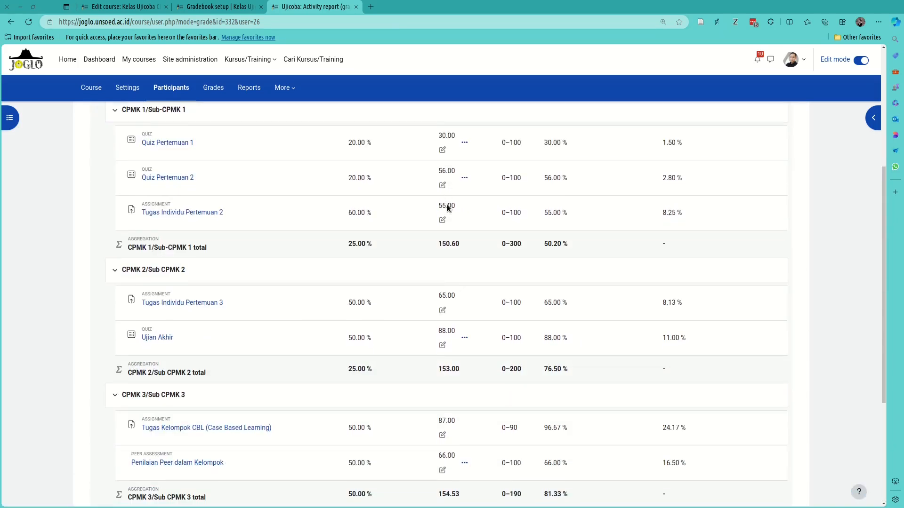
scroll(447, 208, "down", 4)
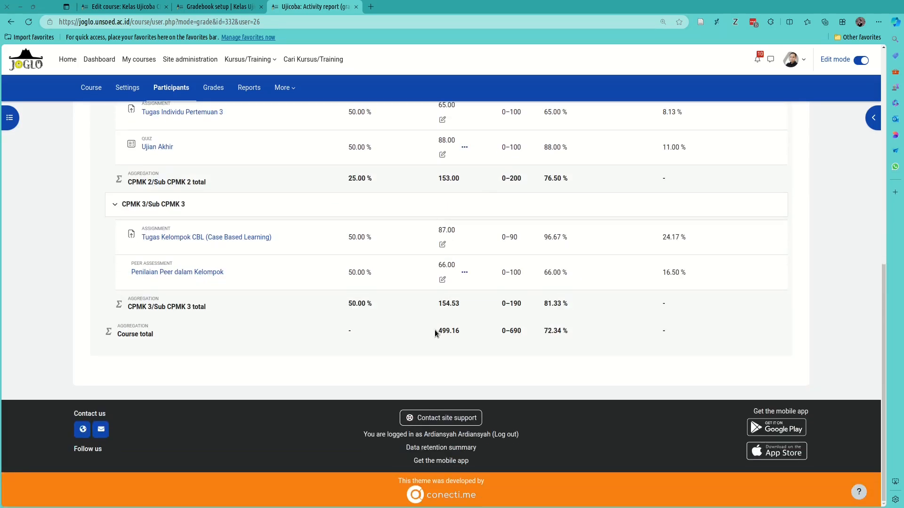
left_click_drag(439, 331, 462, 333)
left_click(211, 6)
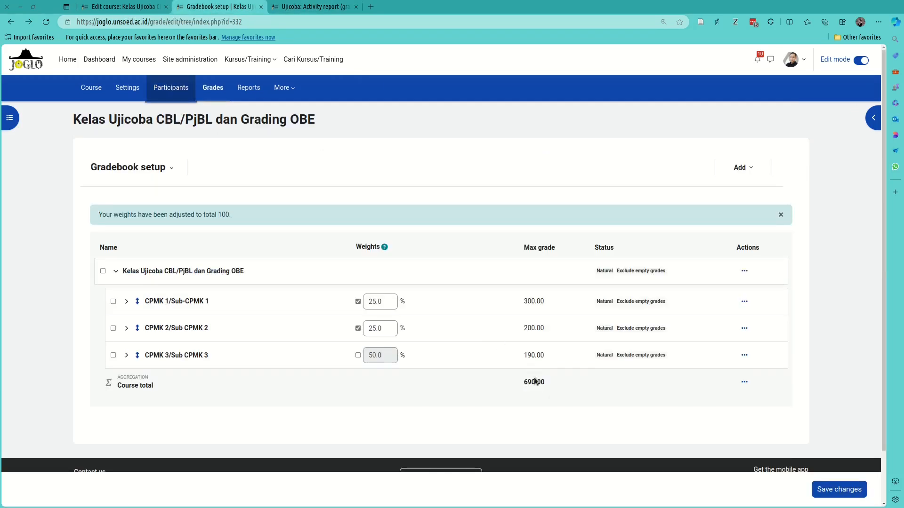
- Compare the maximum course total in the gradebook setup with the student's category grades and course total percentage in the activity report
left_click_drag(523, 386, 543, 383)
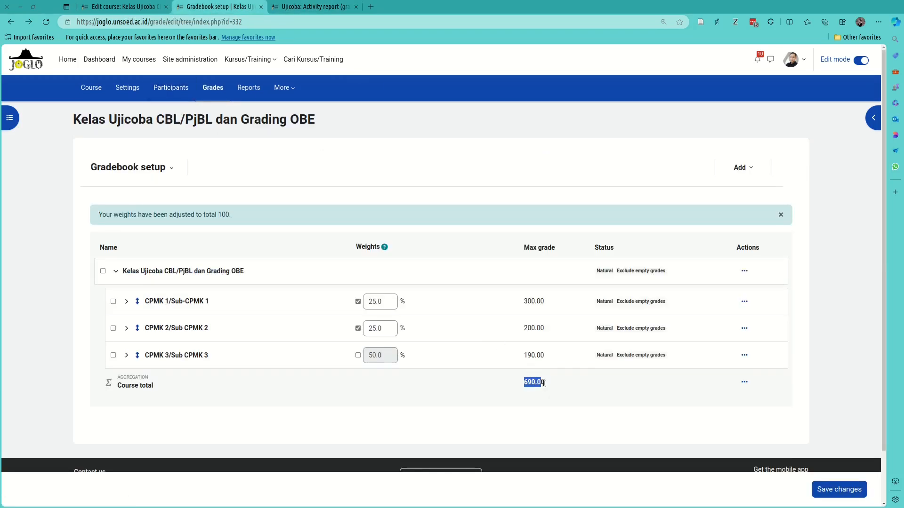
left_click(289, 7)
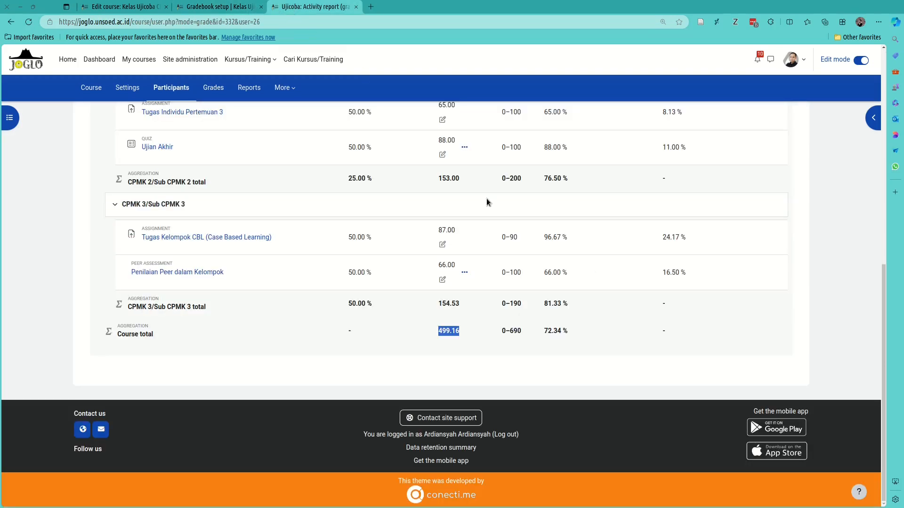
scroll(558, 290, "up", 4)
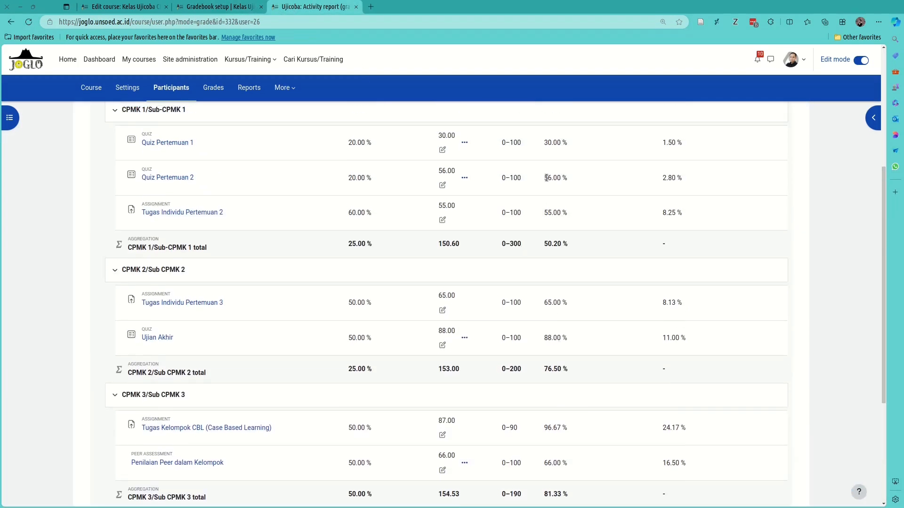
scroll(546, 177, "up", 3)
scroll(567, 271, "down", 7)
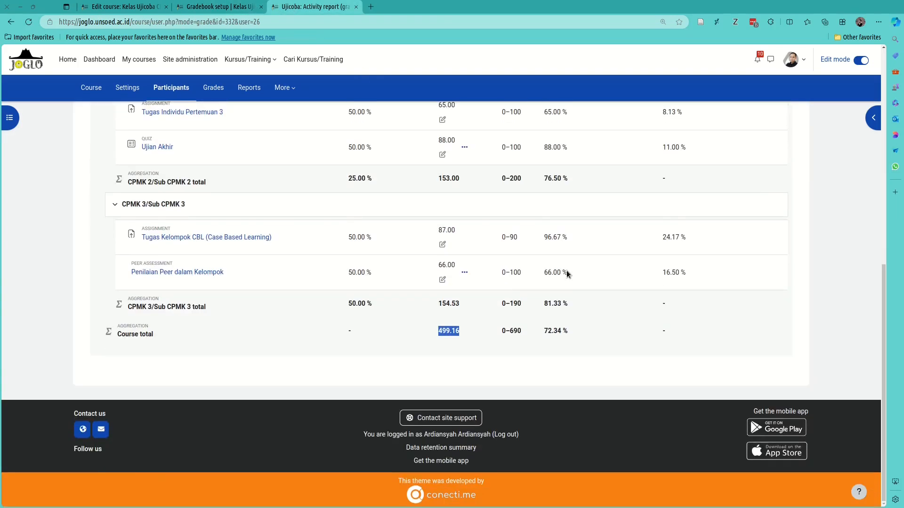
left_click_drag(545, 330, 562, 330)
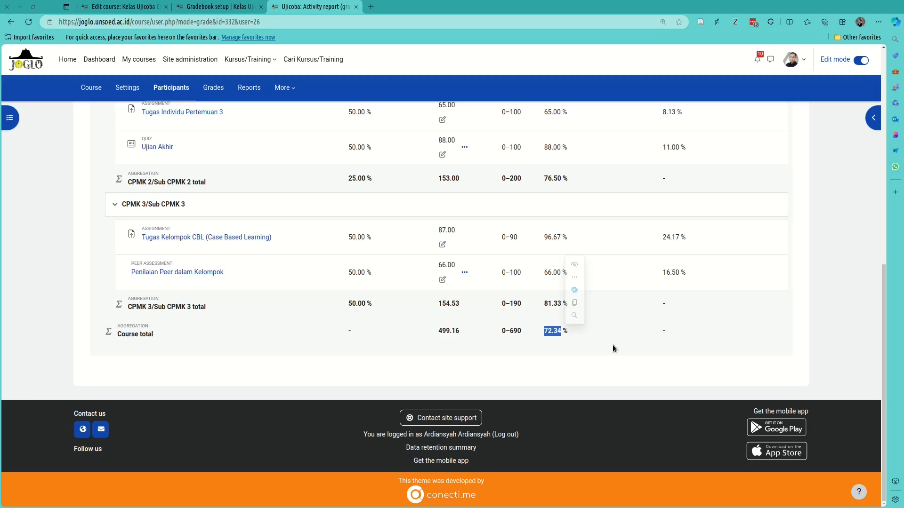
- Switch from the gradebook setup to the Grader report and save the grades of all students
left_click(218, 5)
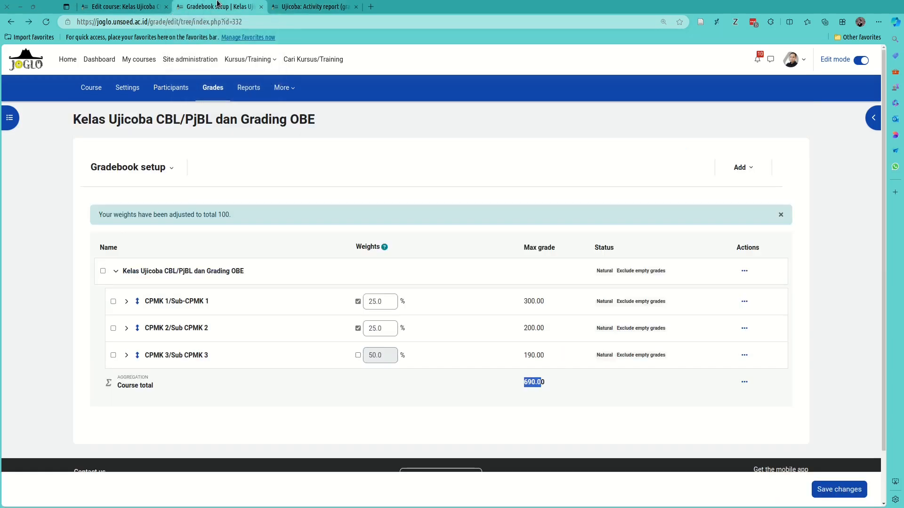
left_click(142, 167)
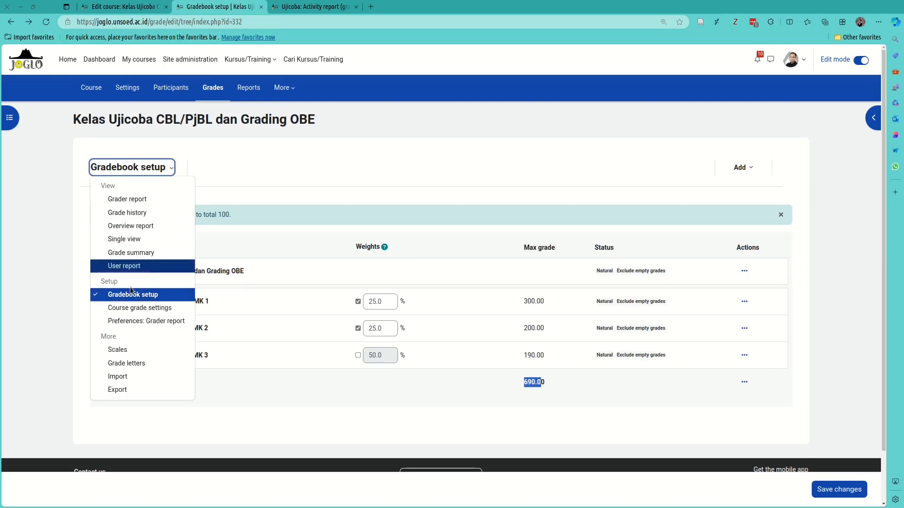
left_click(132, 200)
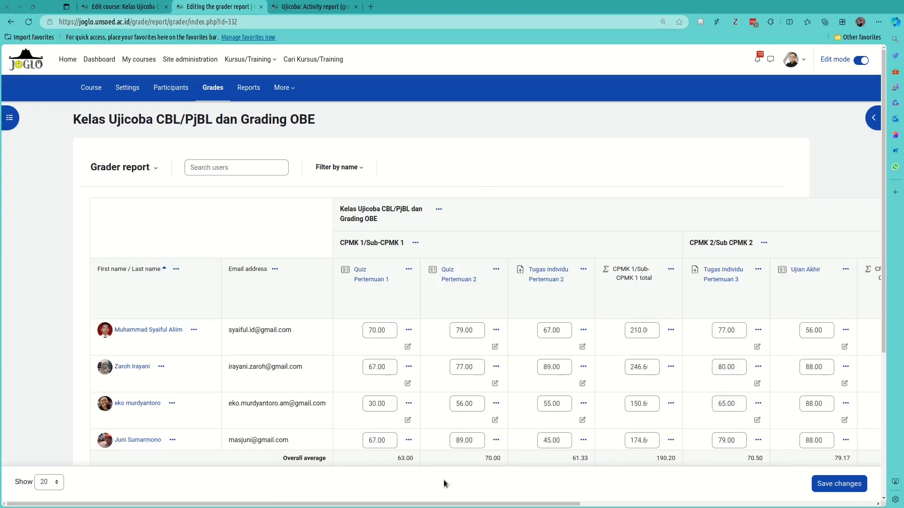
left_click(844, 490)
- Examine all students' grades in the grader report, from the CPMK 1 activities across to the CPMK 3 and course totals
scroll(468, 301, "down", 5)
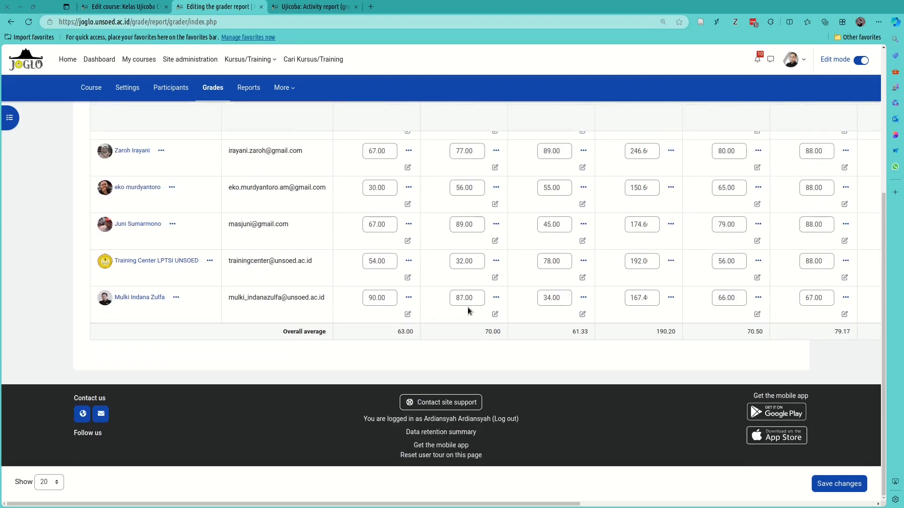
scroll(399, 346, "up", 3)
scroll(423, 339, "down", 2)
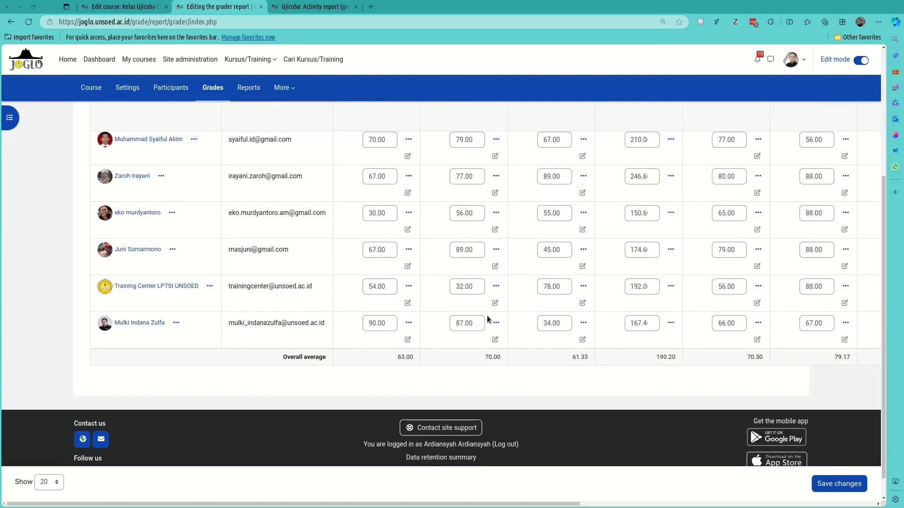
scroll(487, 319, "up", 2)
scroll(487, 320, "right", 5)
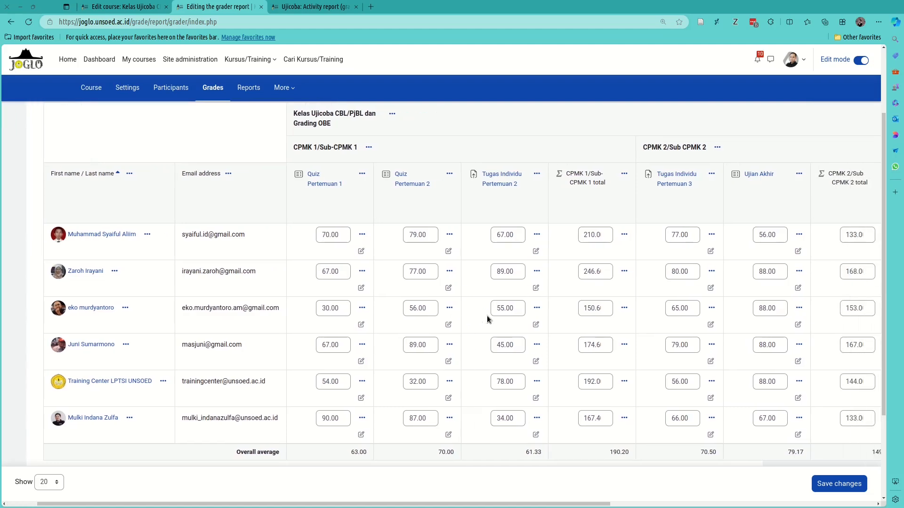
scroll(487, 318, "right", 5)
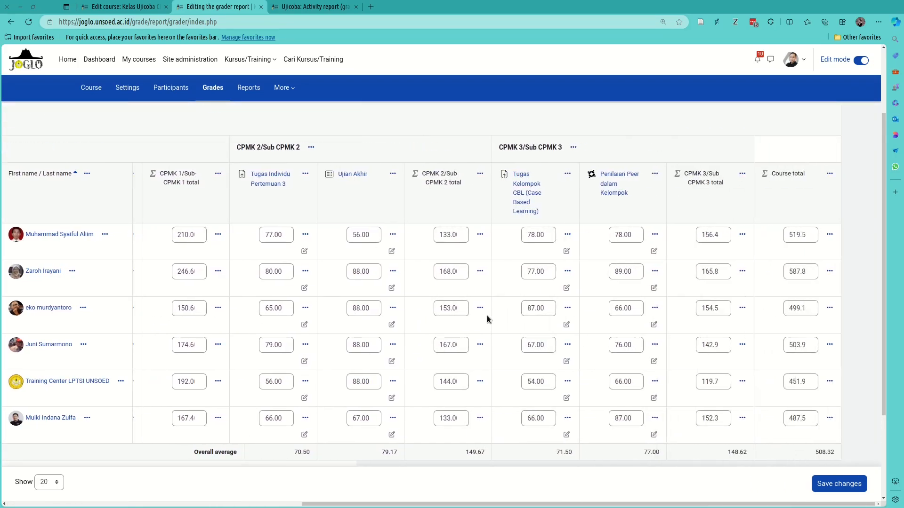